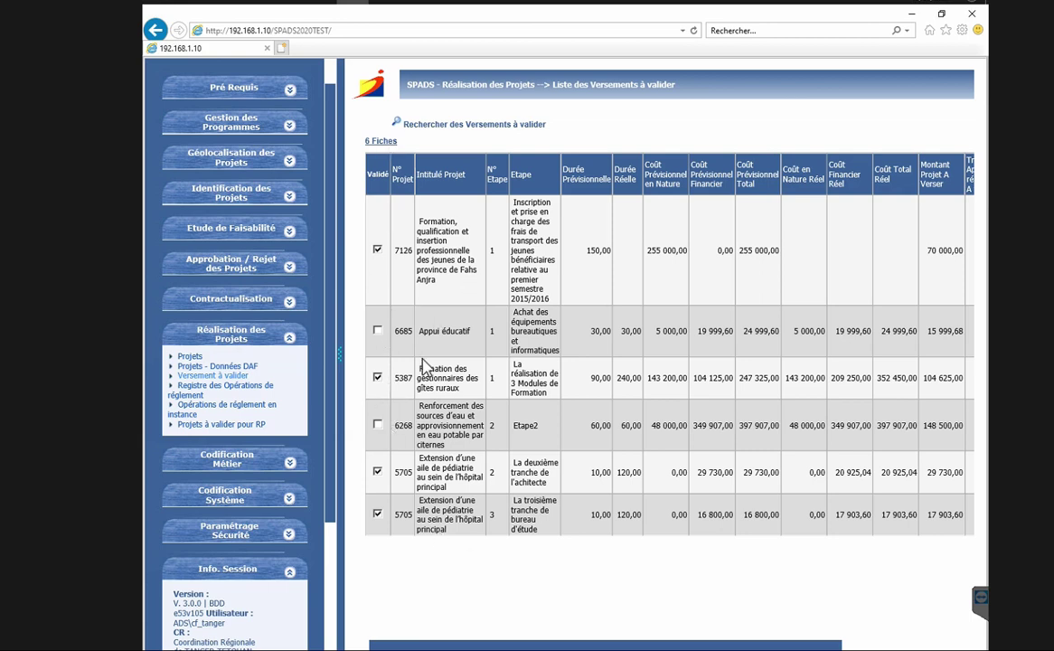
- Open the pending settlement operation for project 5387, stage 1, and review its realisation tracking and payment details
{"action": "left_click", "coordinate": [240, 387]}
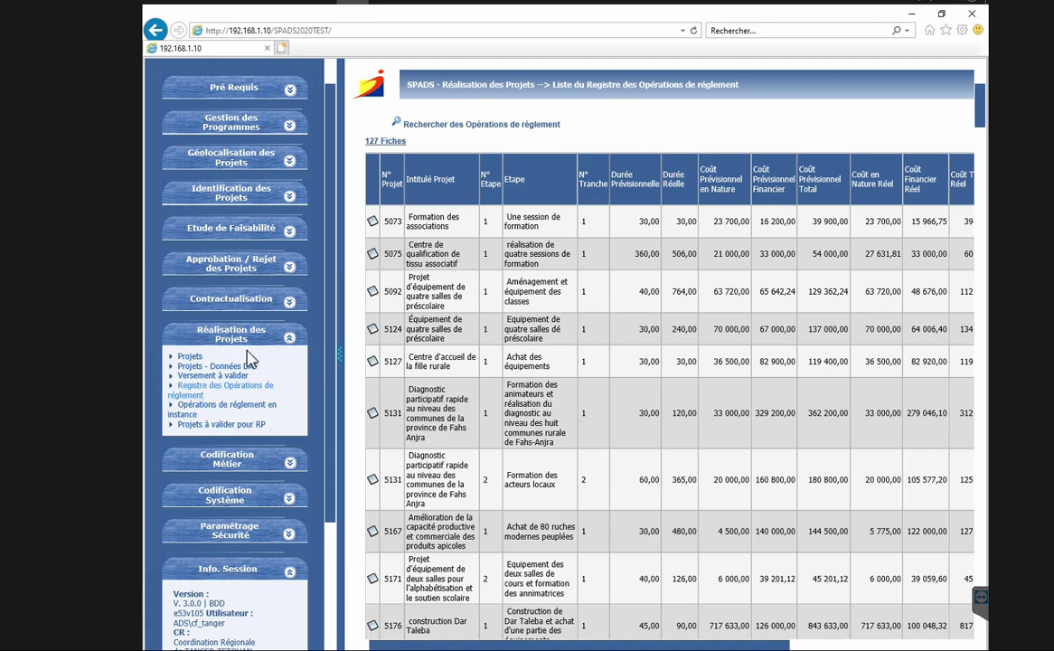
{"action": "left_click", "coordinate": [241, 407]}
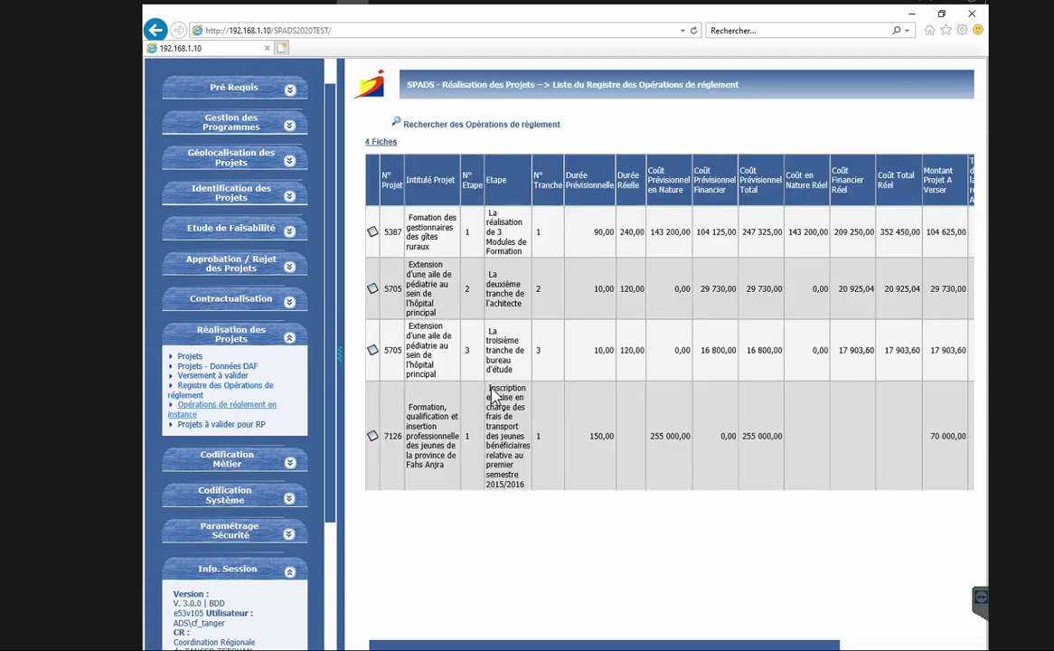
{"action": "left_click", "coordinate": [373, 235]}
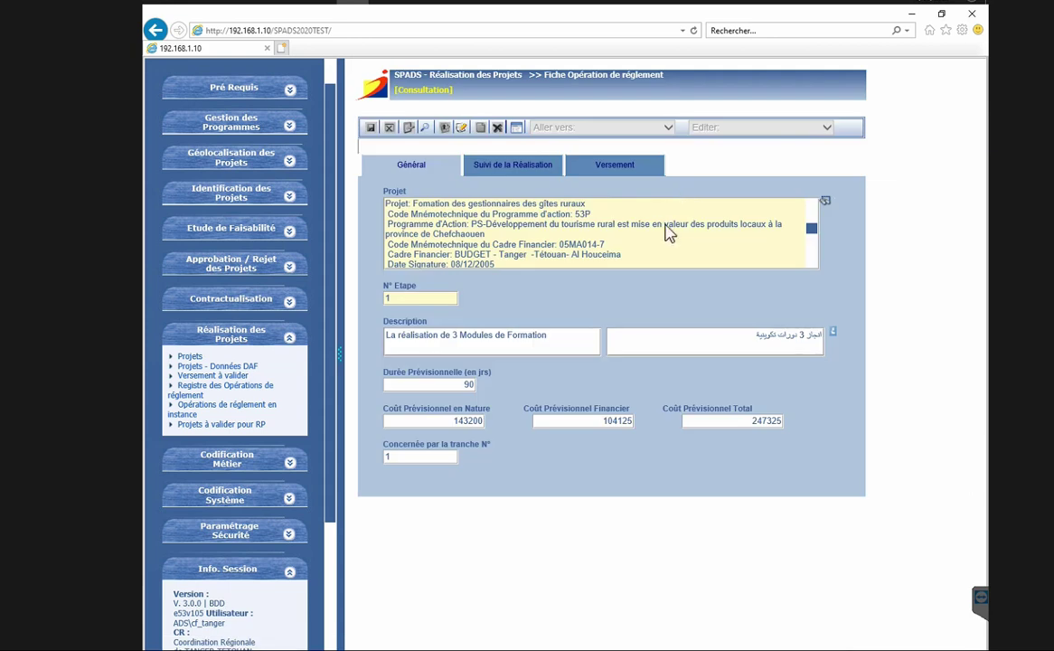
{"action": "left_click", "coordinate": [512, 164]}
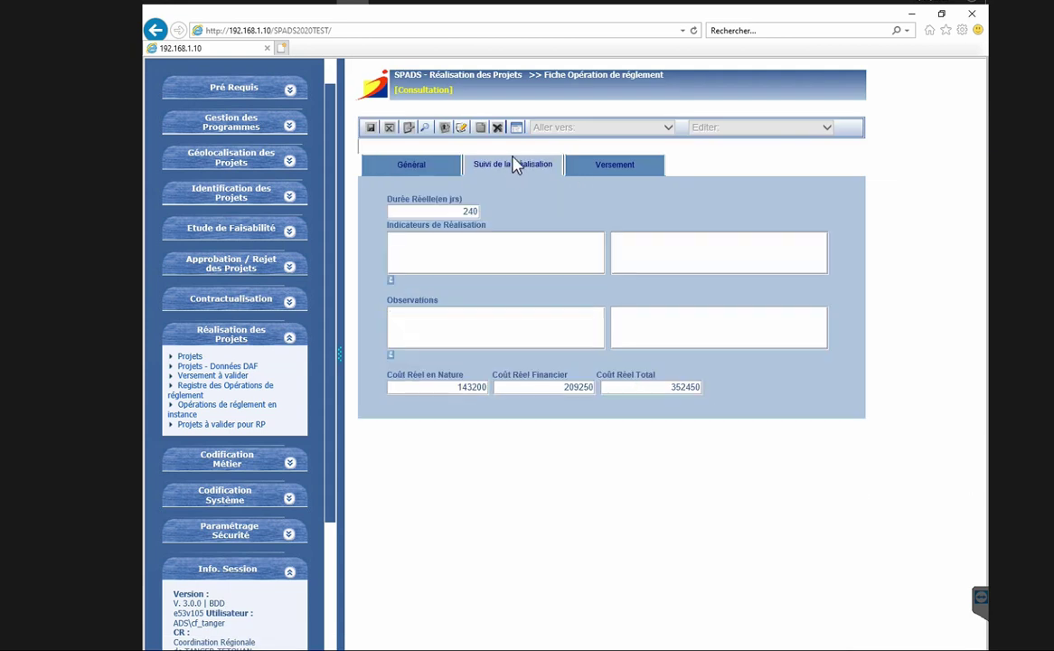
{"action": "left_click", "coordinate": [579, 165]}
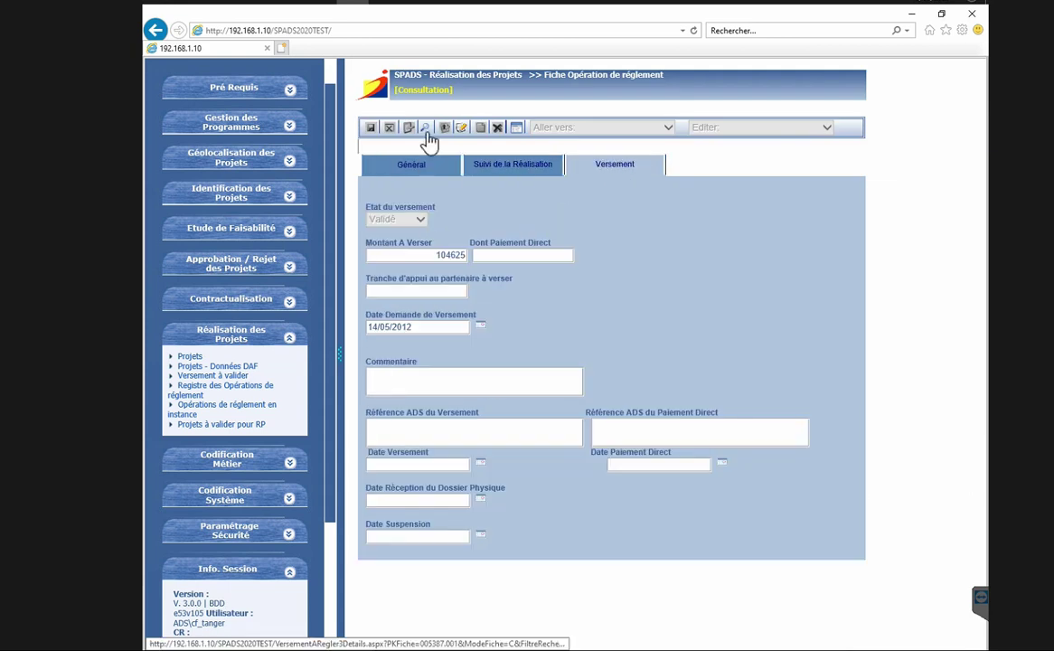
{"action": "left_click", "coordinate": [458, 136]}
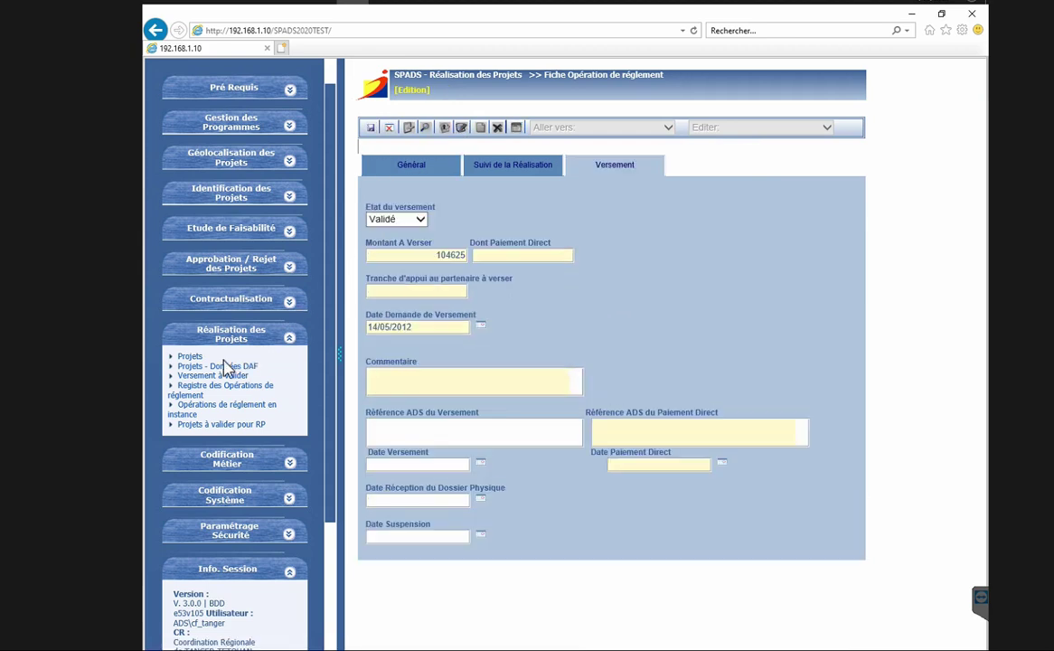
{"action": "left_click", "coordinate": [420, 219]}
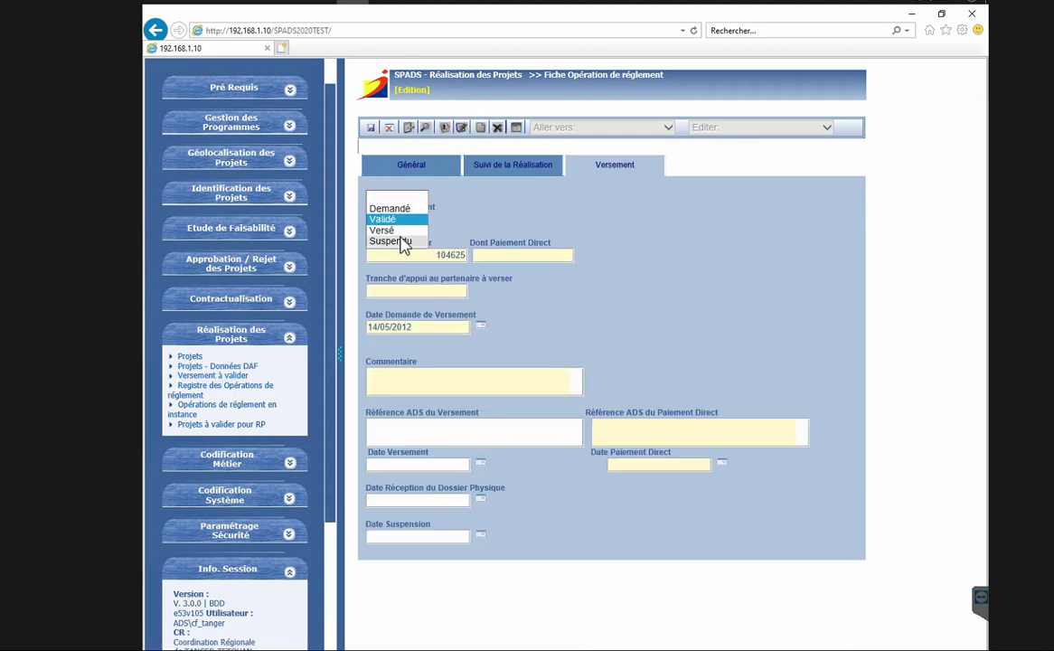
{"action": "left_click", "coordinate": [398, 230]}
{"action": "left_click", "coordinate": [431, 425]}
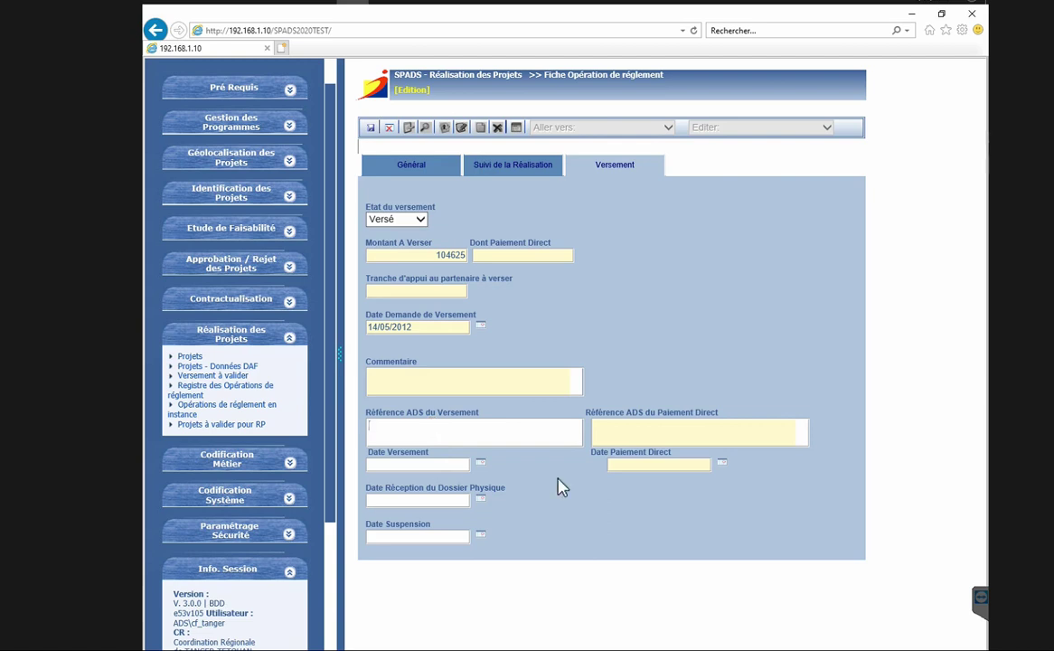
{"action": "type", "text": "OV"}
{"action": "left_click", "coordinate": [481, 464]}
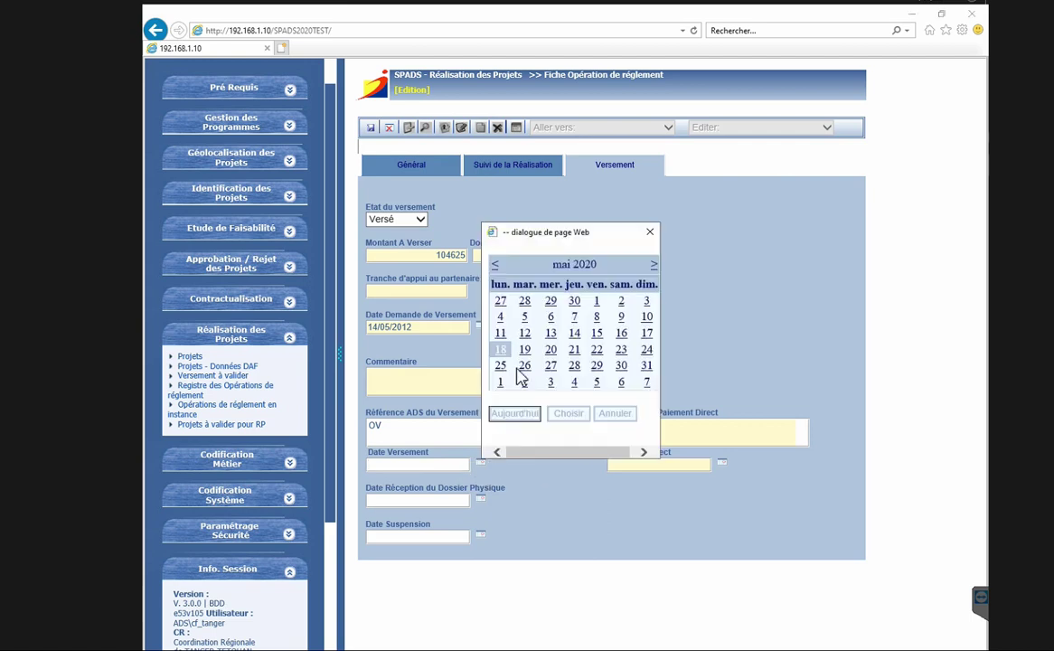
{"action": "left_click", "coordinate": [562, 413]}
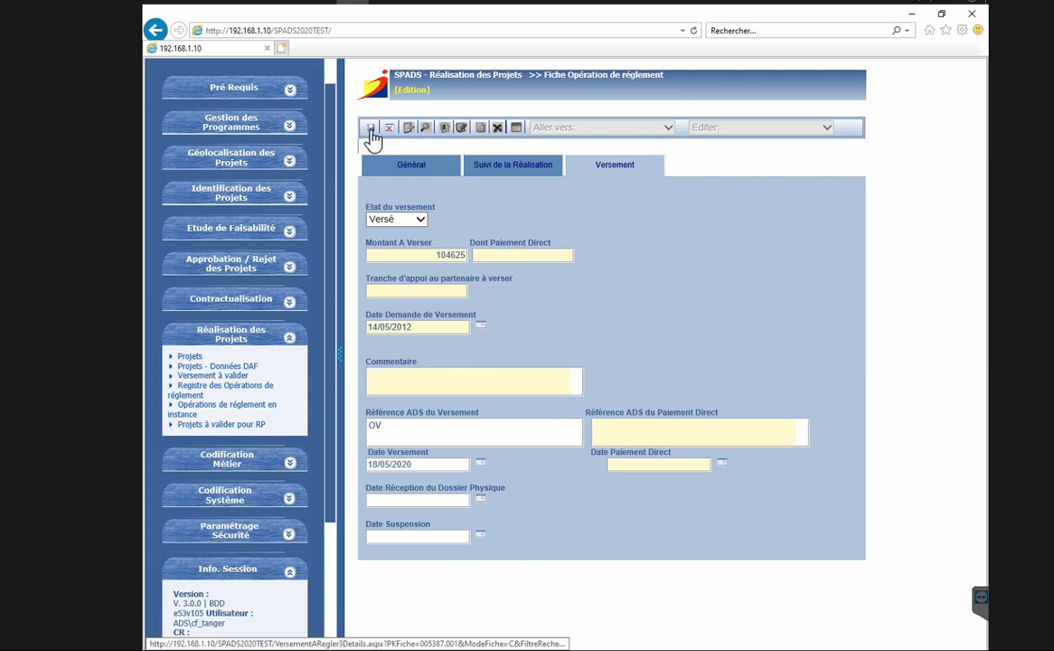
{"action": "left_click", "coordinate": [433, 168]}
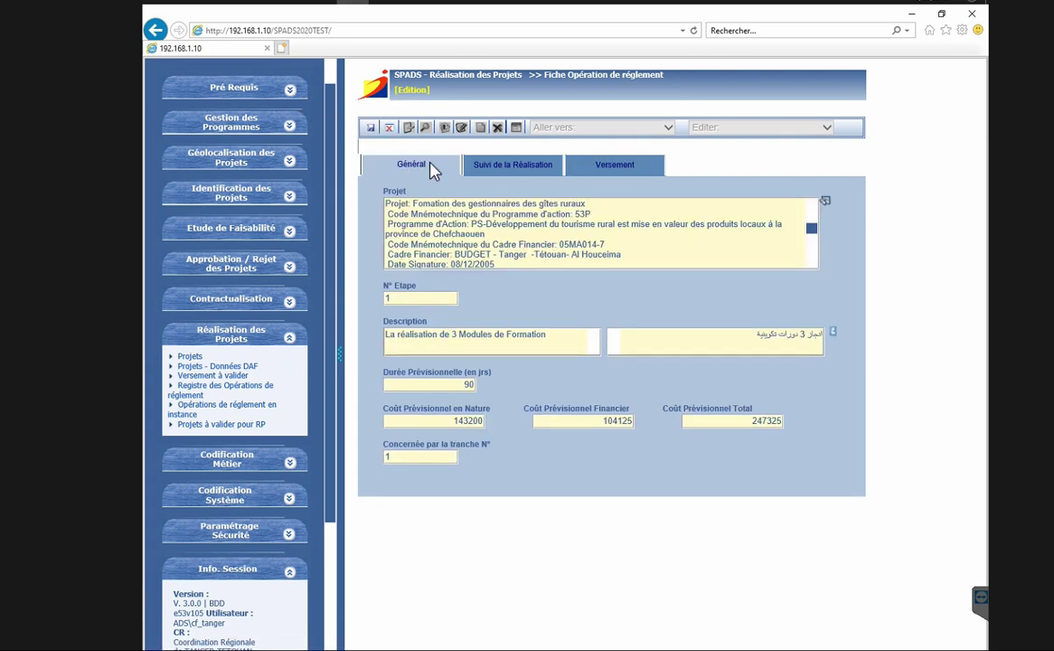
{"action": "left_click", "coordinate": [389, 132]}
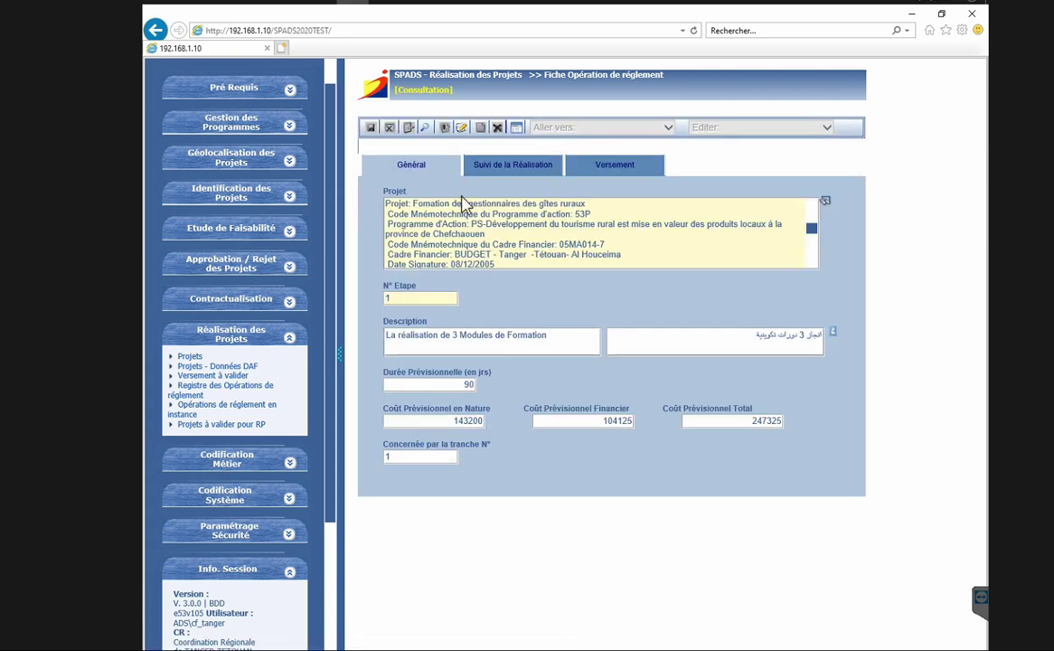
- Copy project number 5387 from the pending settlement operations list and use it to look up the project's record
{"action": "left_click", "coordinate": [517, 129]}
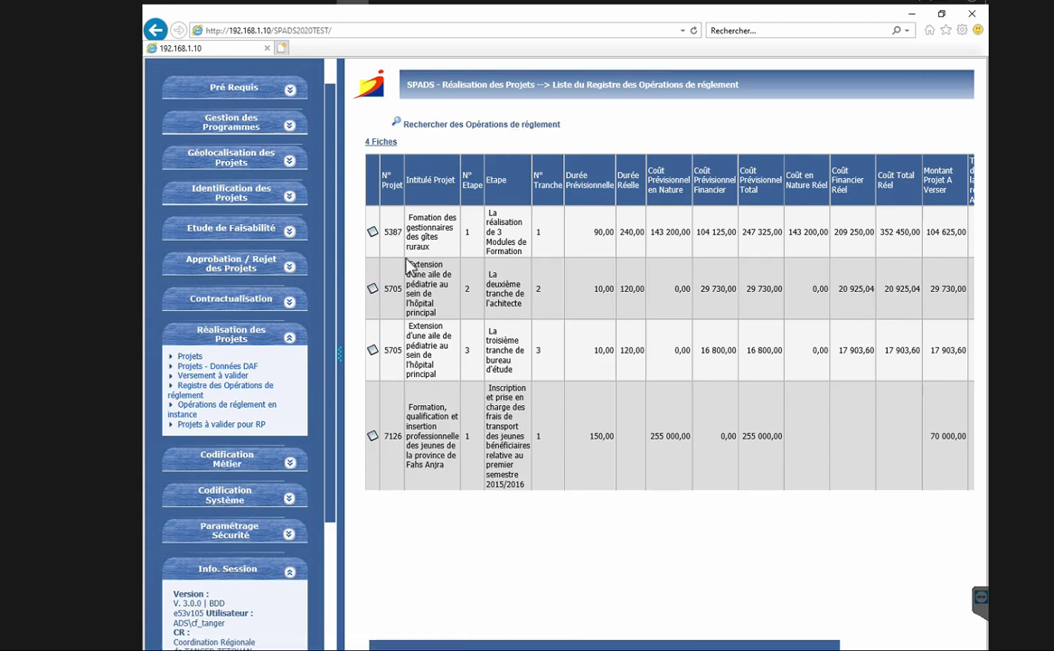
{"action": "double_click", "coordinate": [390, 231]}
{"action": "right_click", "coordinate": [398, 230]}
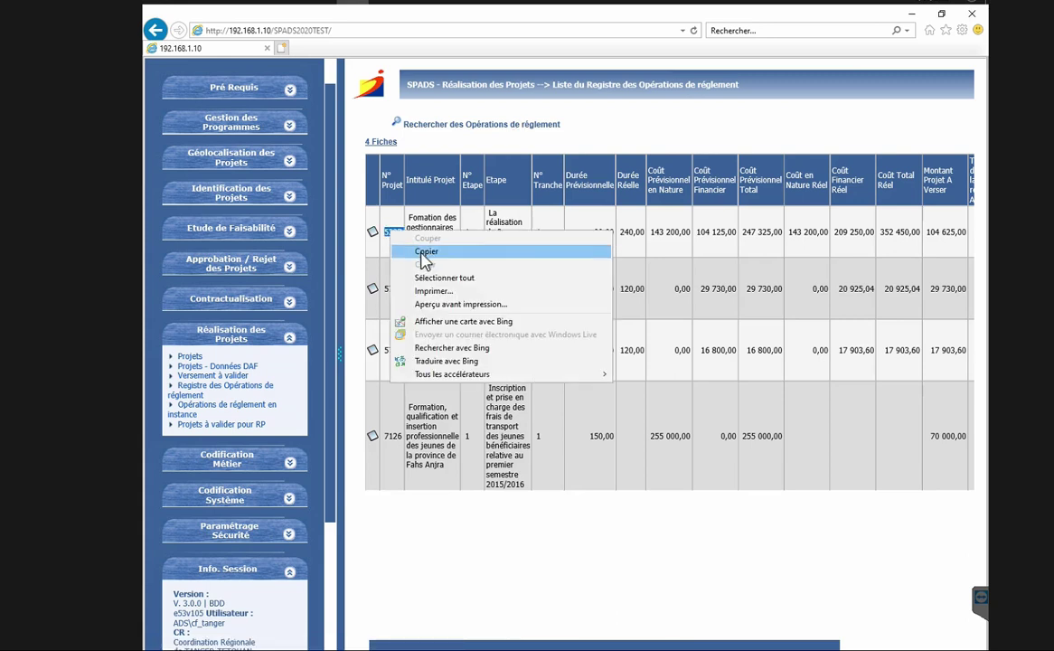
{"action": "left_click", "coordinate": [412, 251]}
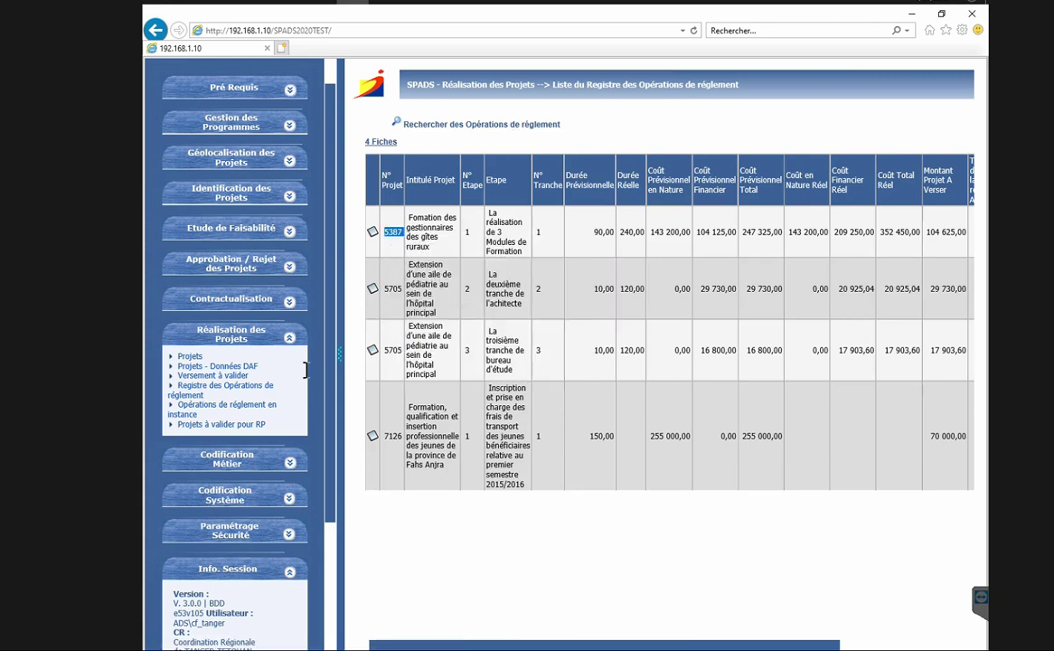
{"action": "left_click", "coordinate": [189, 356]}
{"action": "right_click", "coordinate": [414, 260]}
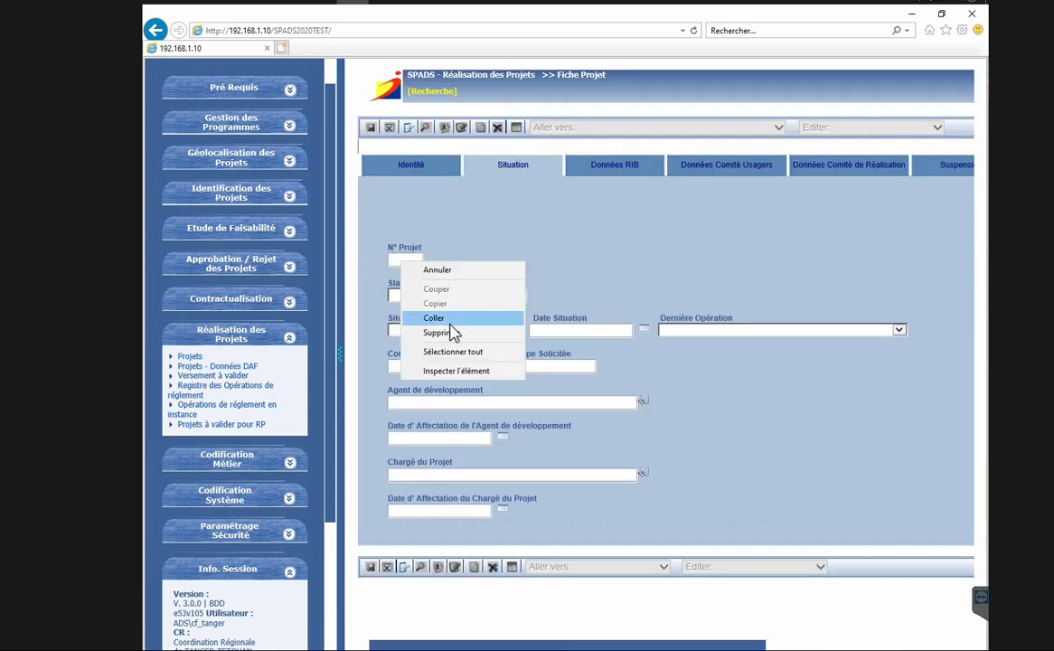
{"action": "left_click", "coordinate": [449, 322]}
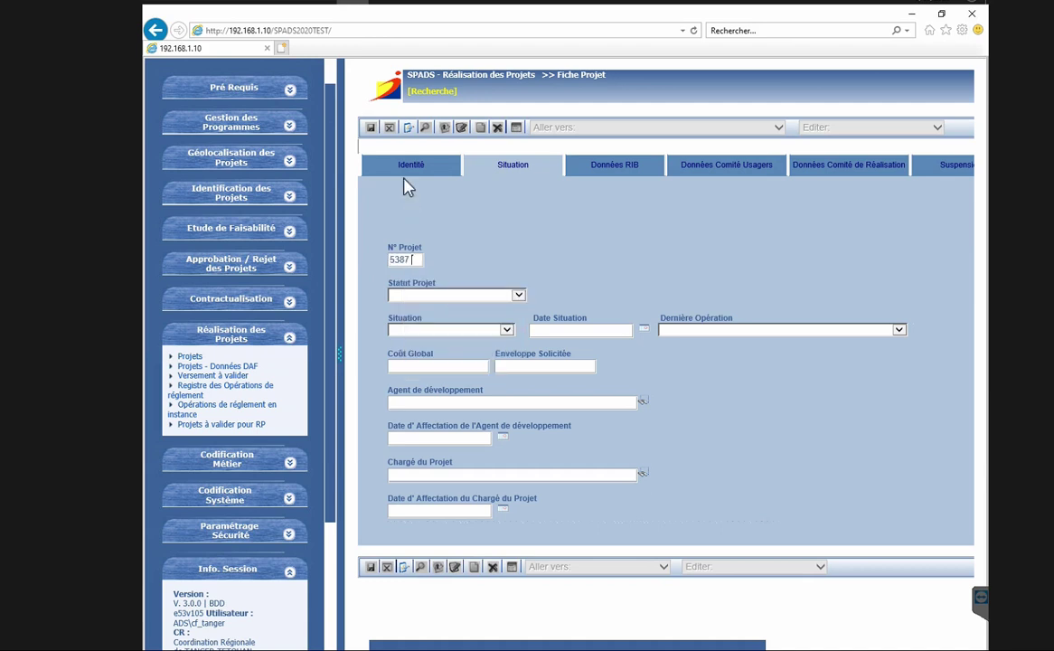
{"action": "left_click", "coordinate": [416, 128]}
- Open stage 1 from the project's Etapes list and review its payment and realisation tracking details
{"action": "left_click", "coordinate": [600, 131]}
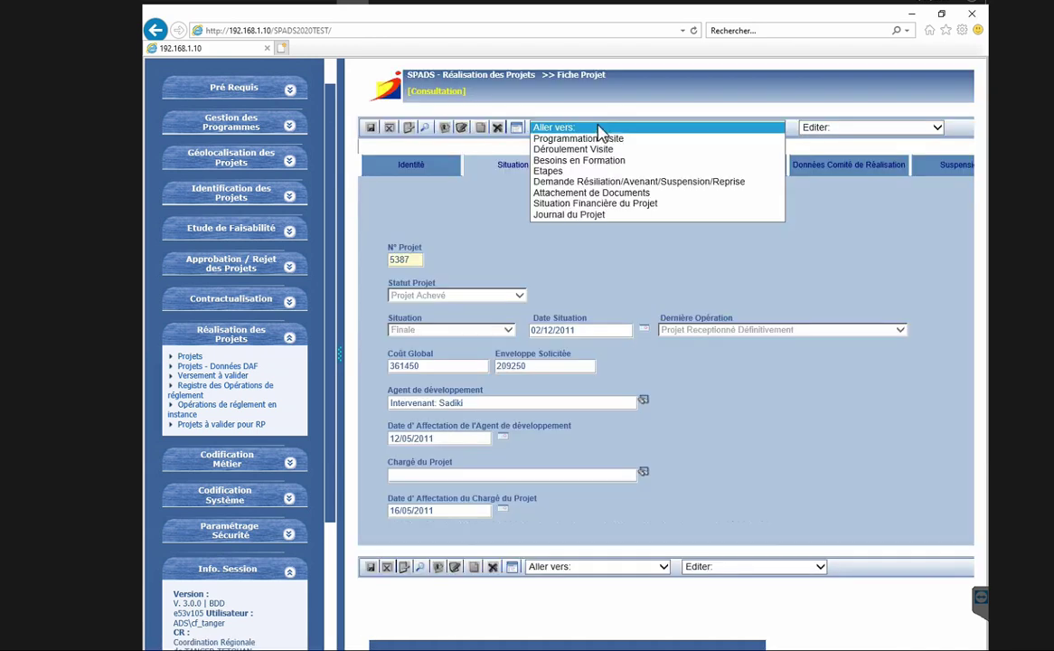
{"action": "left_click", "coordinate": [583, 171]}
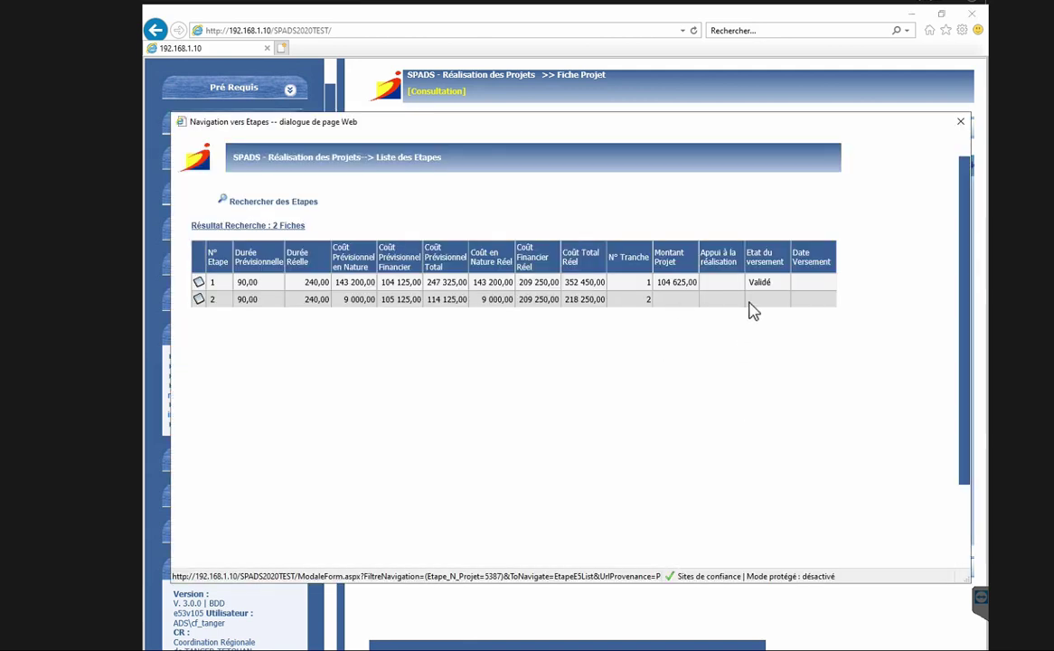
{"action": "left_click", "coordinate": [200, 288]}
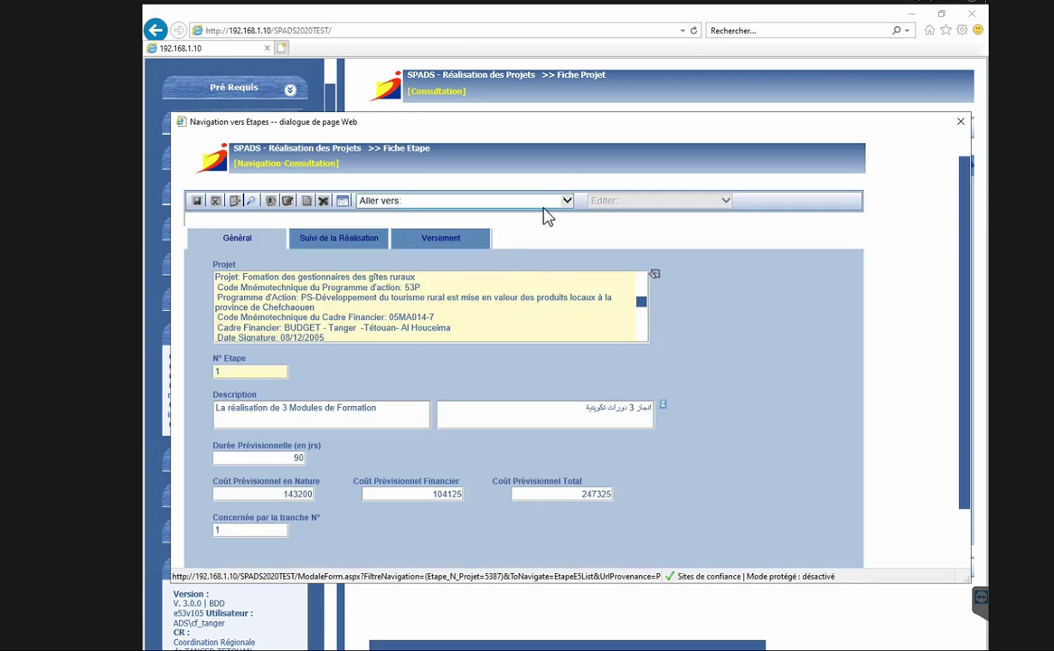
{"action": "left_click", "coordinate": [542, 202]}
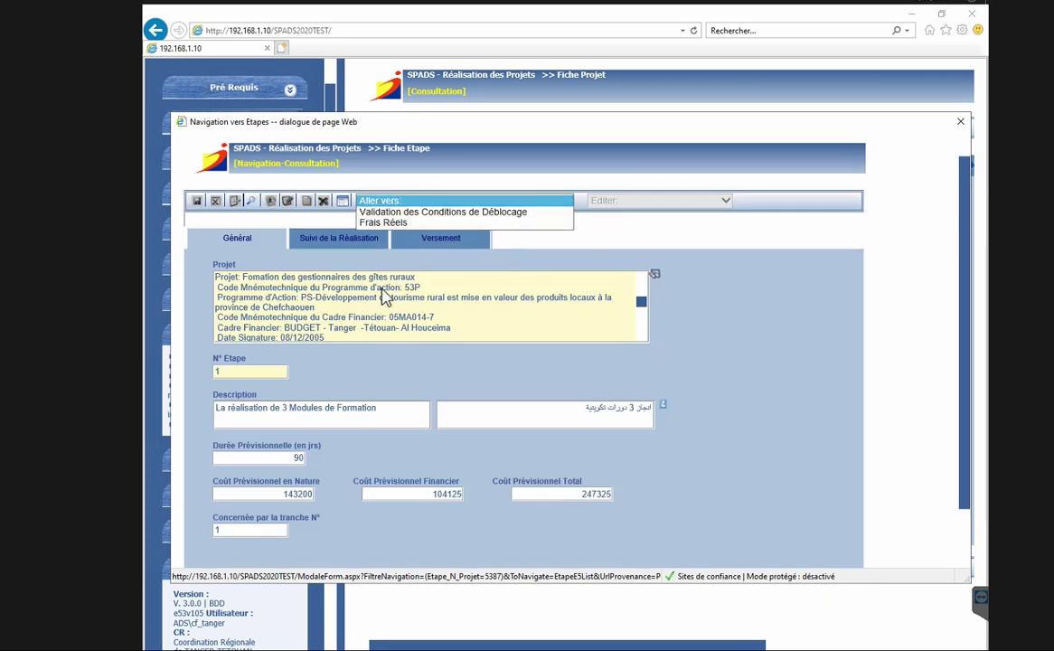
{"action": "left_click", "coordinate": [443, 238]}
{"action": "left_click", "coordinate": [312, 236]}
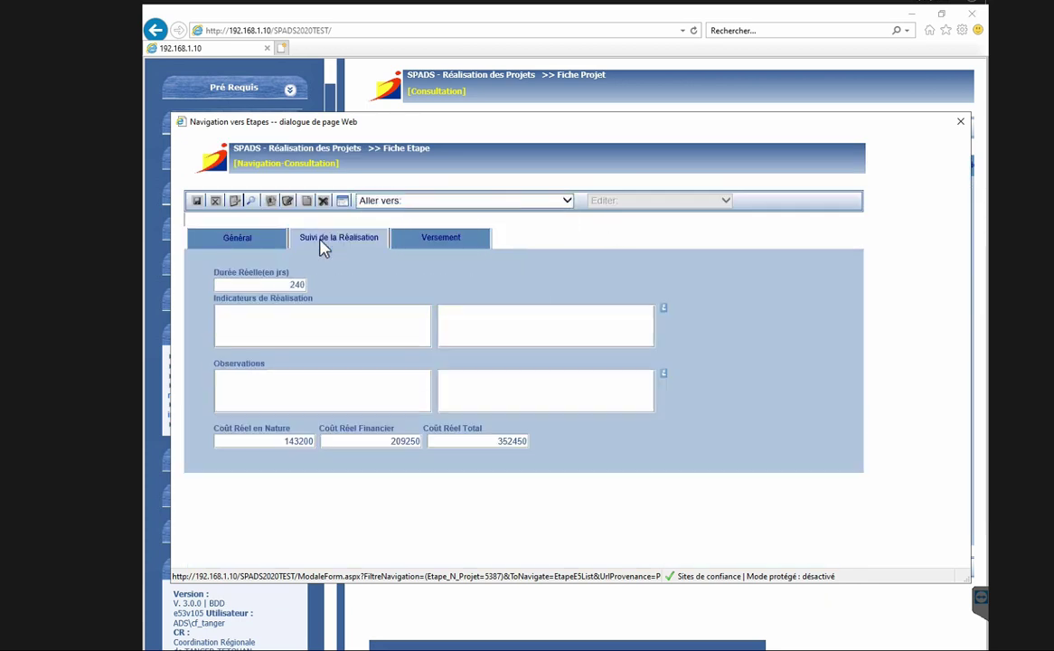
- View the Frais Réels of stage 1, then close the stage windows to return to the project record
{"action": "left_click", "coordinate": [502, 200]}
{"action": "left_click", "coordinate": [416, 224]}
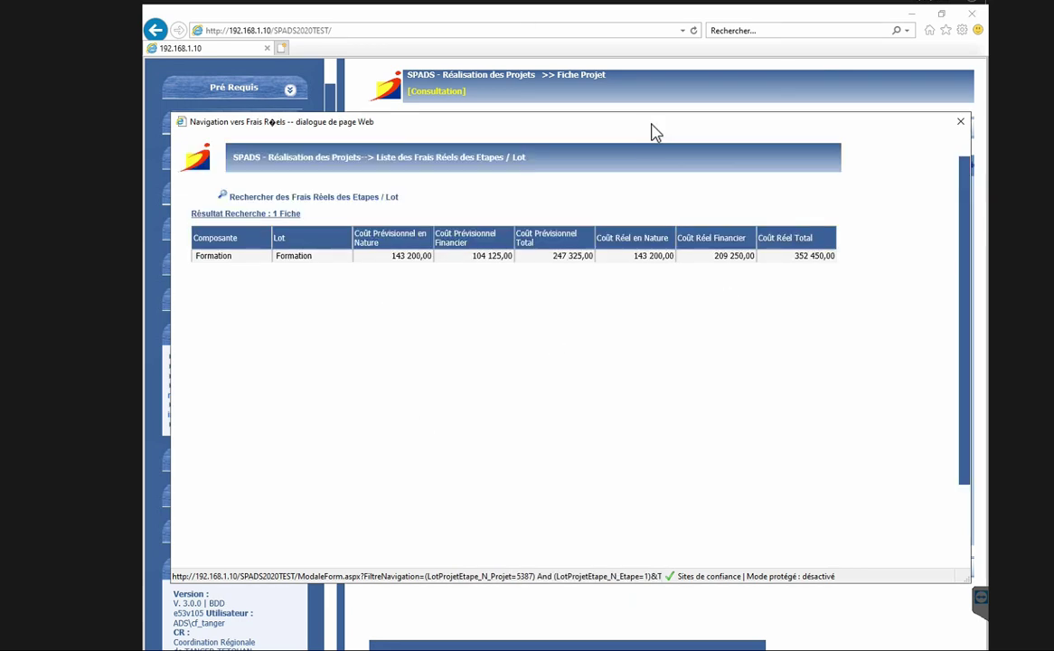
{"action": "left_click", "coordinate": [961, 124]}
{"action": "left_click", "coordinate": [960, 124]}
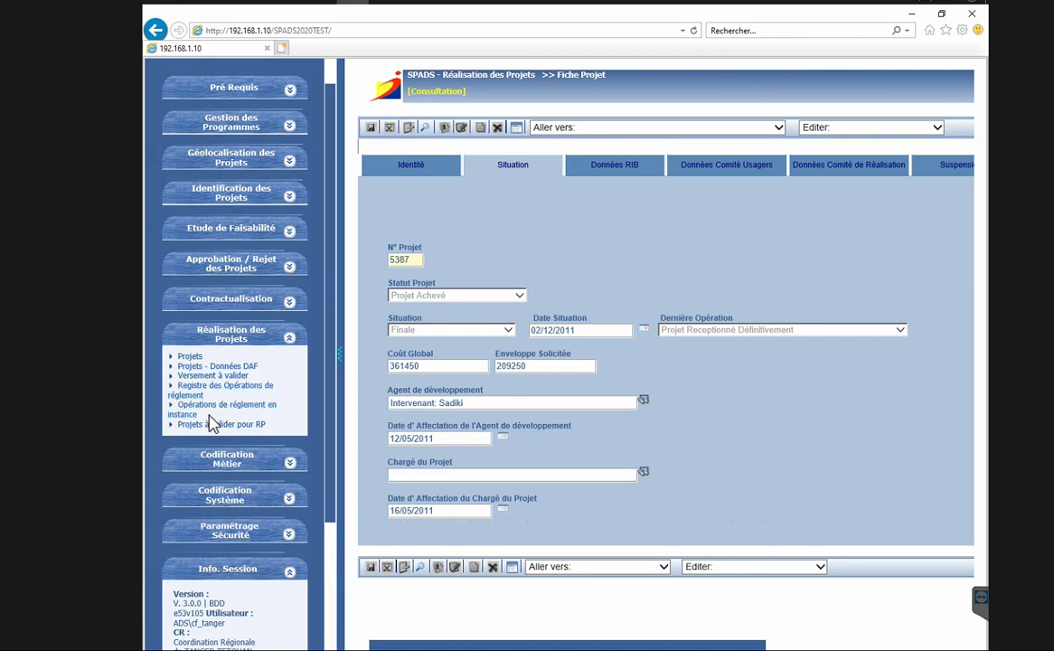
- Find project 5387 among the pending settlement operations and open its record at the payment details
{"action": "left_click", "coordinate": [208, 413]}
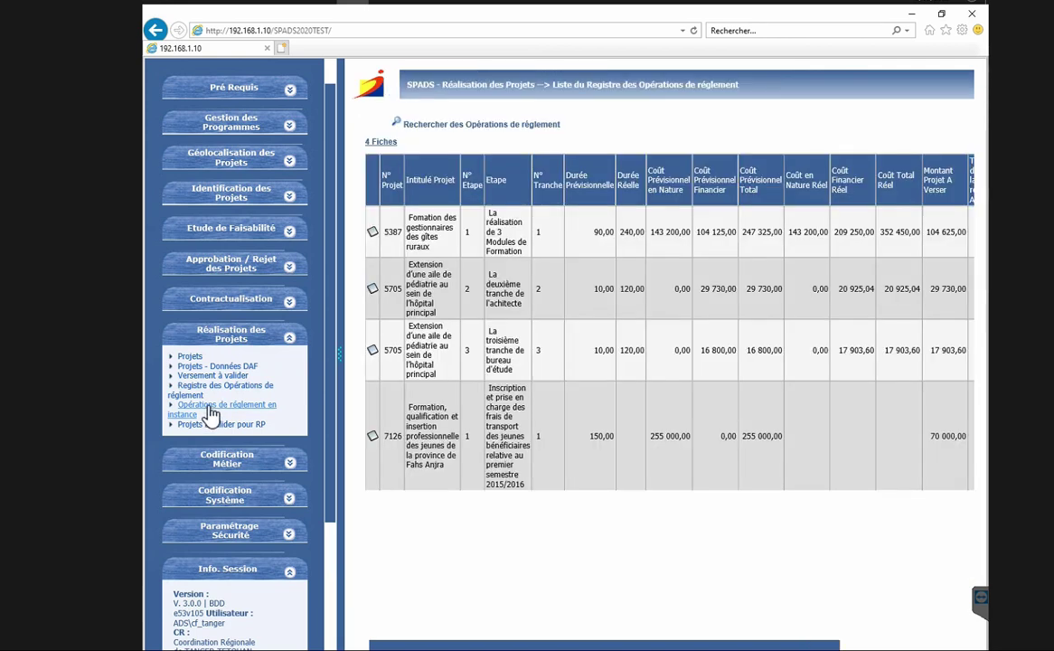
{"action": "key", "text": "ctrl+f"}
{"action": "type", "text": "5387"}
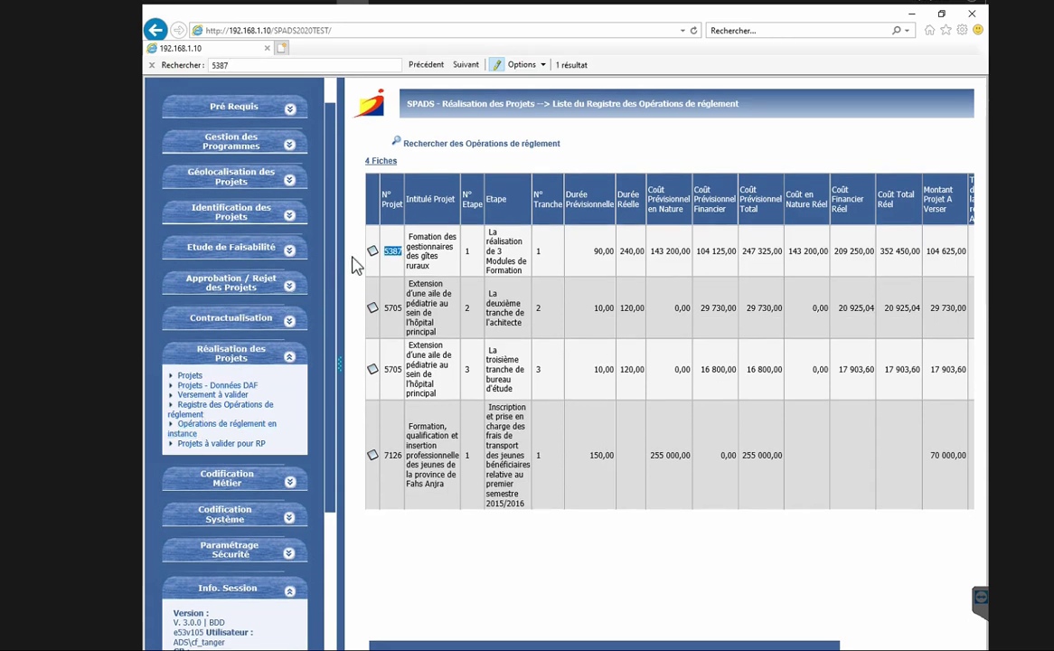
{"action": "left_click", "coordinate": [384, 257]}
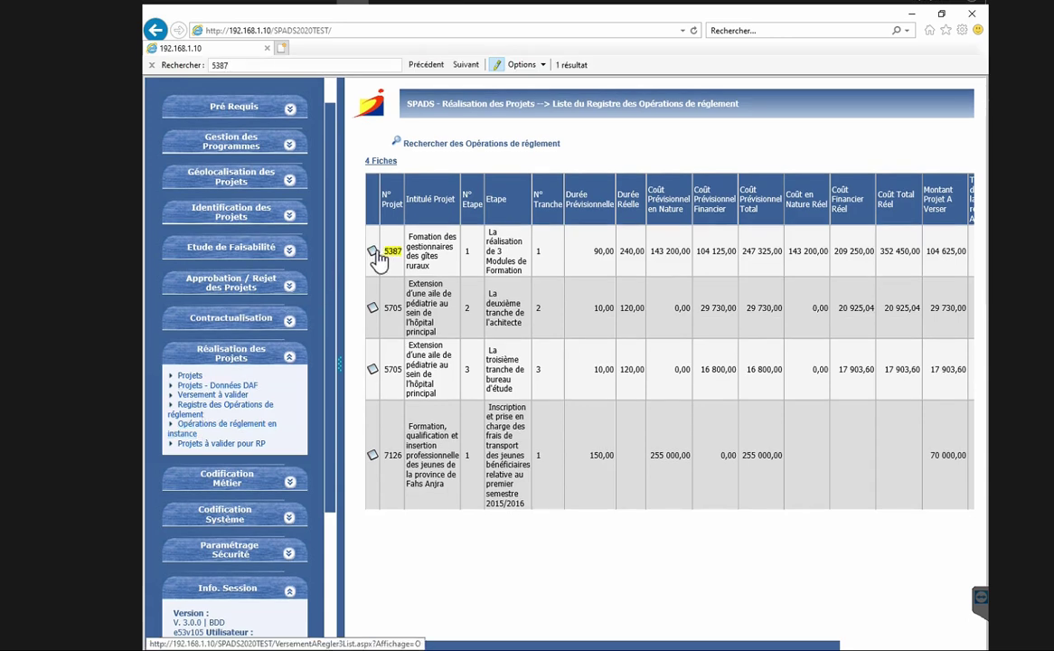
{"action": "left_click", "coordinate": [371, 255]}
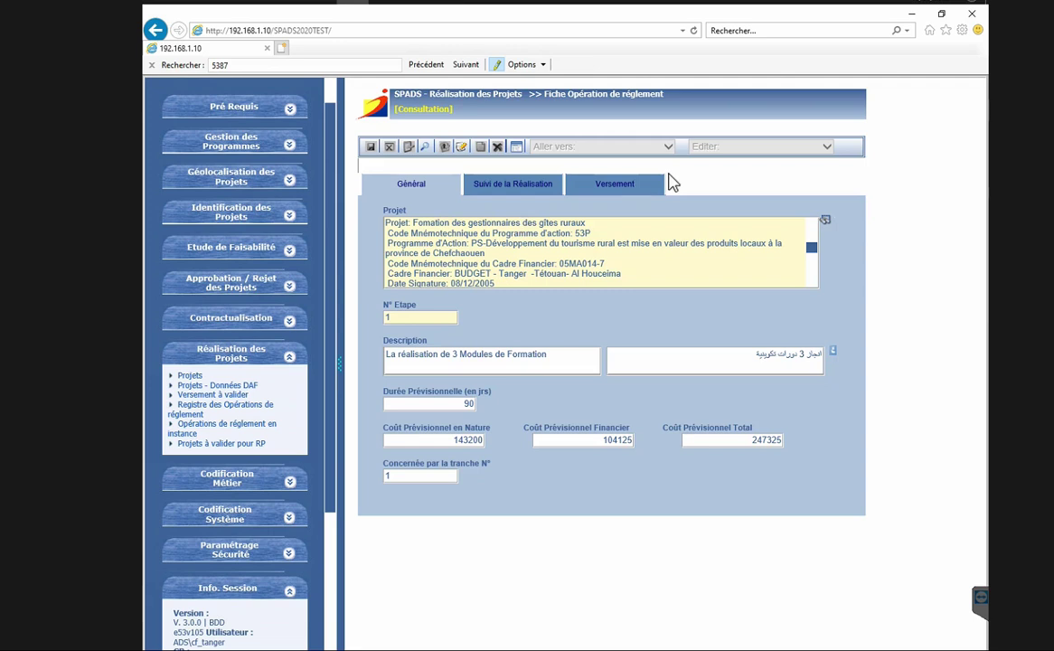
{"action": "left_click", "coordinate": [637, 193]}
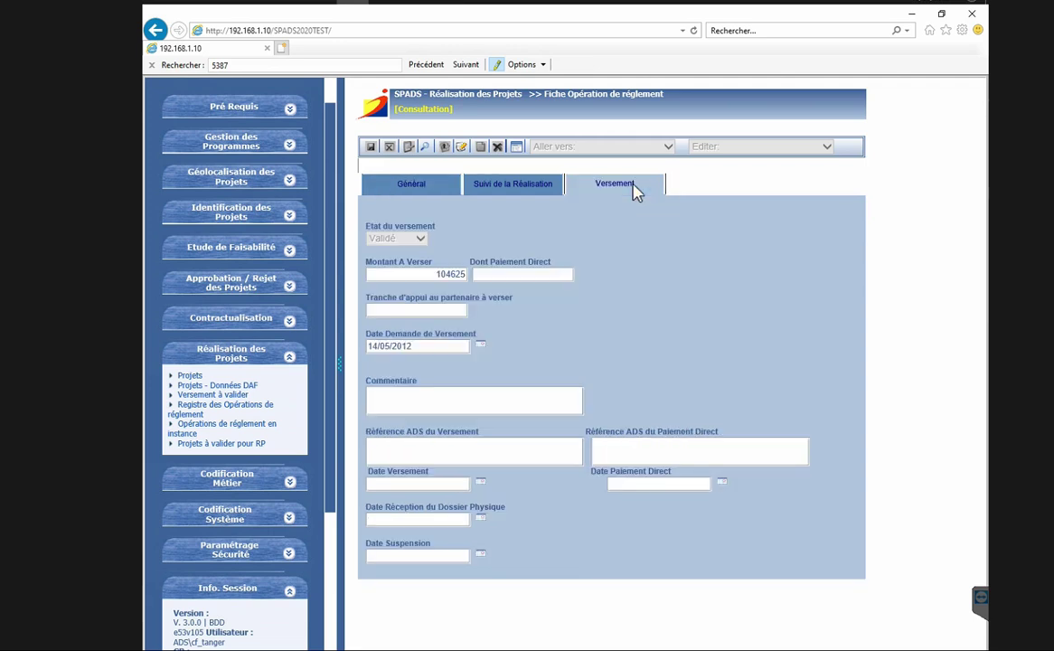
- Edit the settlement operation, setting the payment status to Versé and the ADS payment reference to OV1111
{"action": "left_click", "coordinate": [459, 148]}
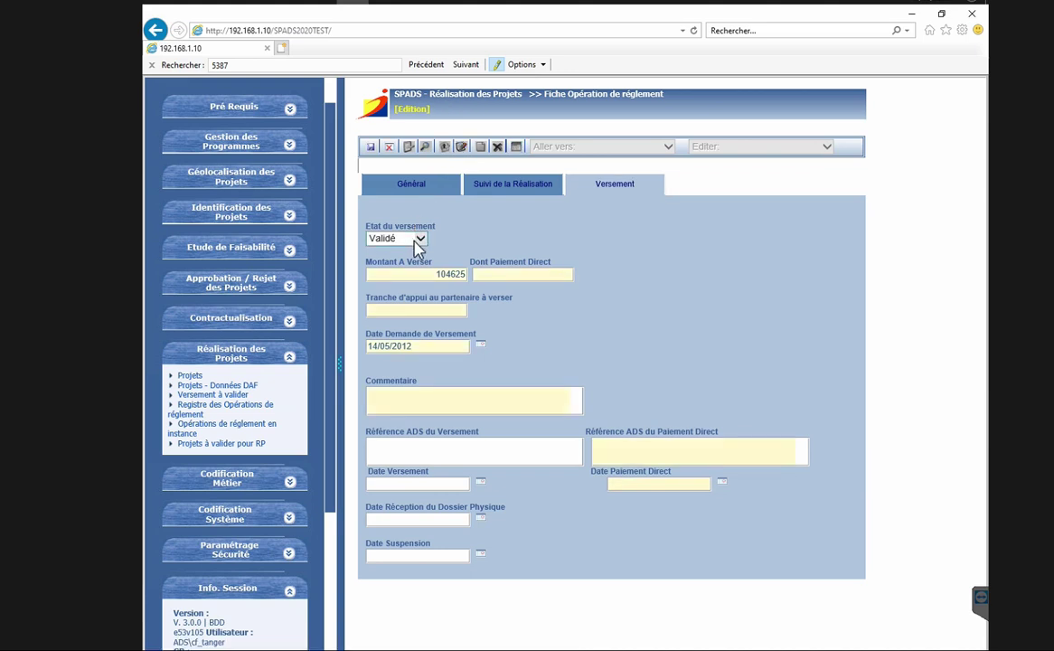
{"action": "left_click", "coordinate": [418, 240]}
{"action": "left_click", "coordinate": [407, 249]}
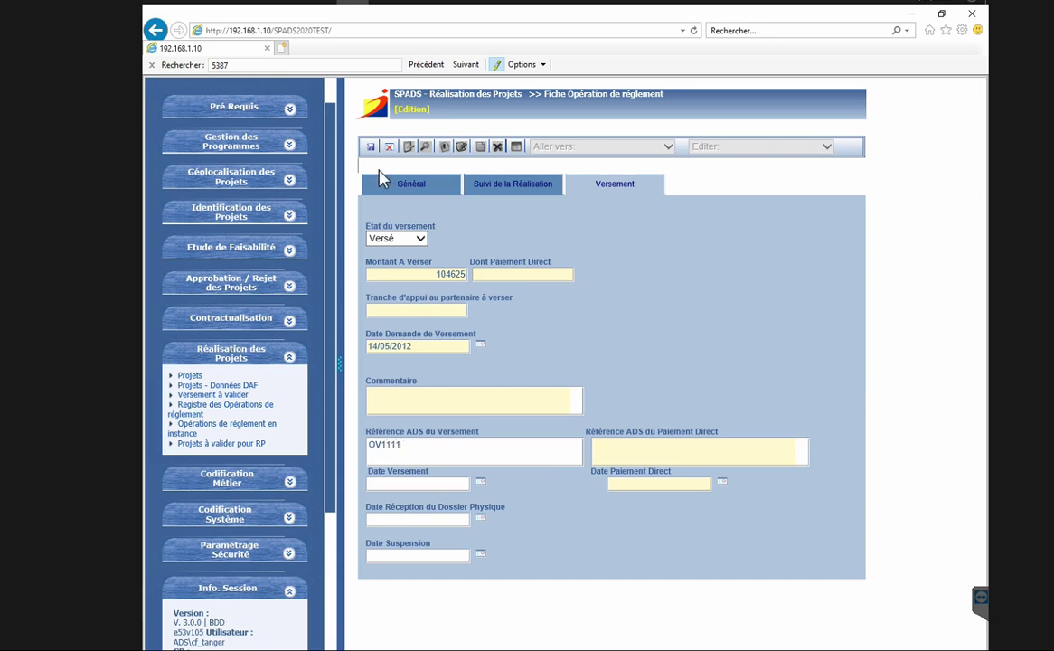
- Set the payment date and the physical file reception date to 18/05/2020, and save the operation, accepting its locking
{"action": "left_click", "coordinate": [480, 485]}
{"action": "left_click", "coordinate": [527, 376]}
{"action": "left_click", "coordinate": [480, 518]}
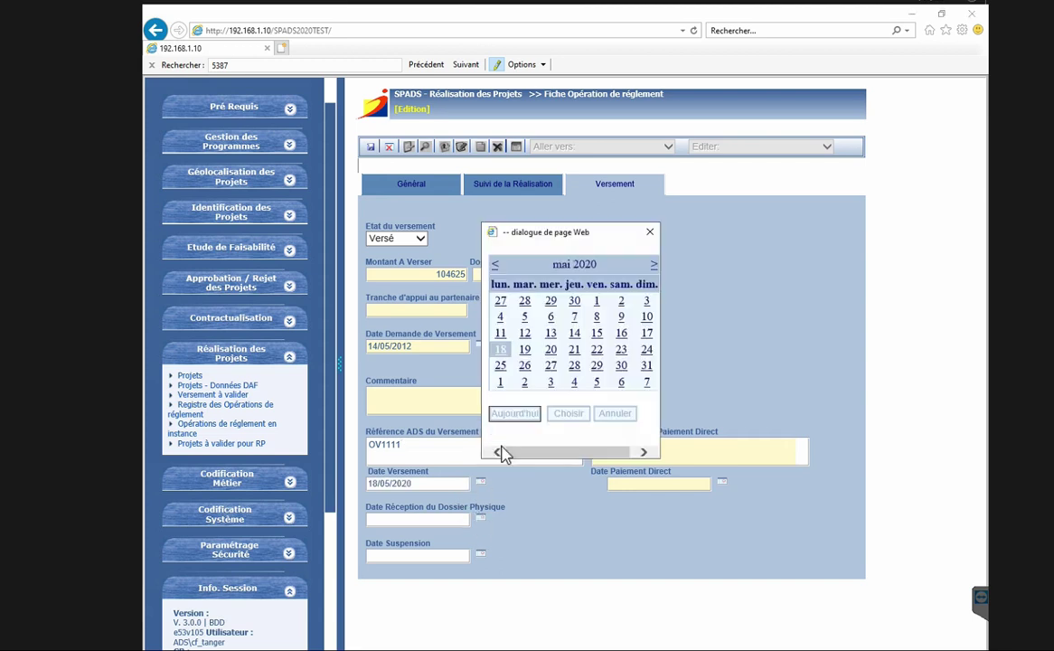
{"action": "left_click", "coordinate": [552, 416]}
{"action": "left_click", "coordinate": [371, 147]}
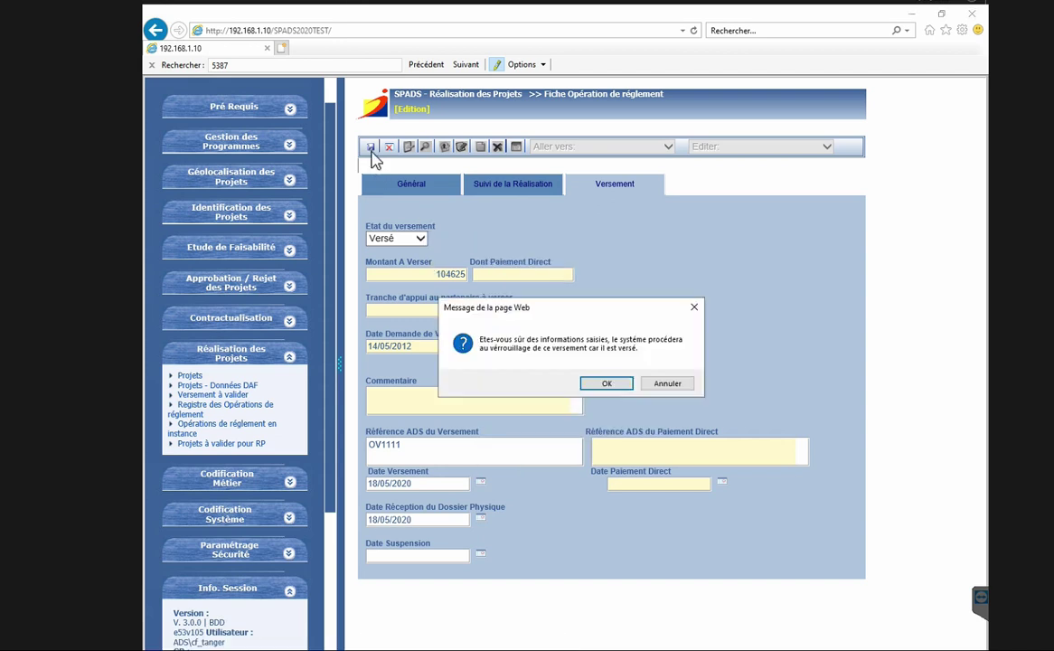
{"action": "left_click", "coordinate": [608, 387]}
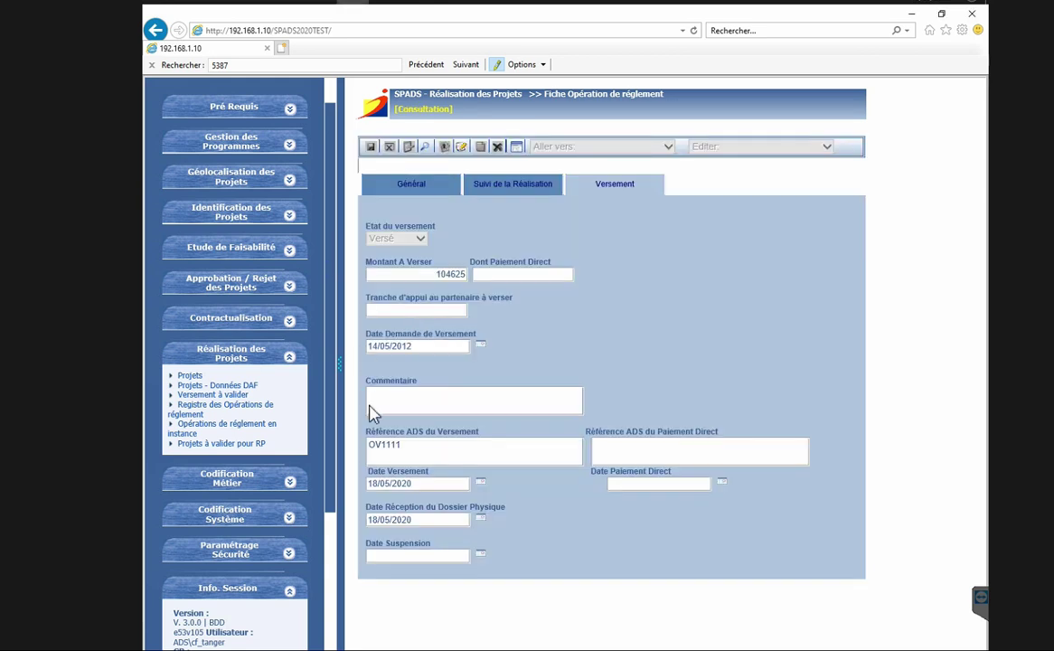
- Search the projects for number 5387, go to its Etapes and open stage 1
{"action": "left_click", "coordinate": [185, 376]}
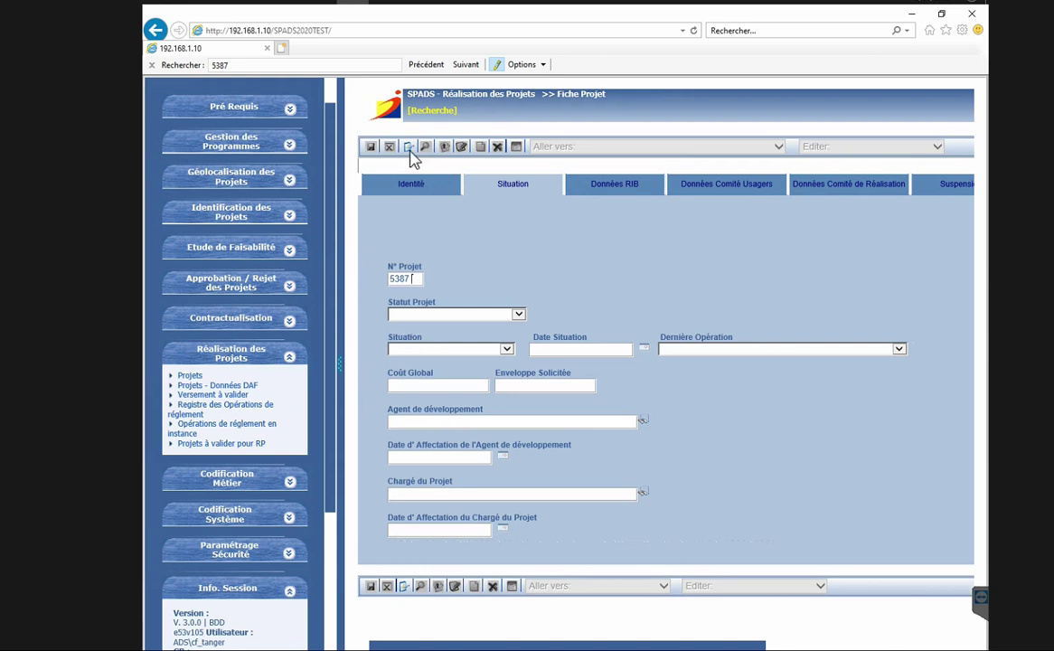
{"action": "left_click", "coordinate": [694, 148]}
{"action": "left_click", "coordinate": [589, 192]}
{"action": "left_click", "coordinate": [199, 282]}
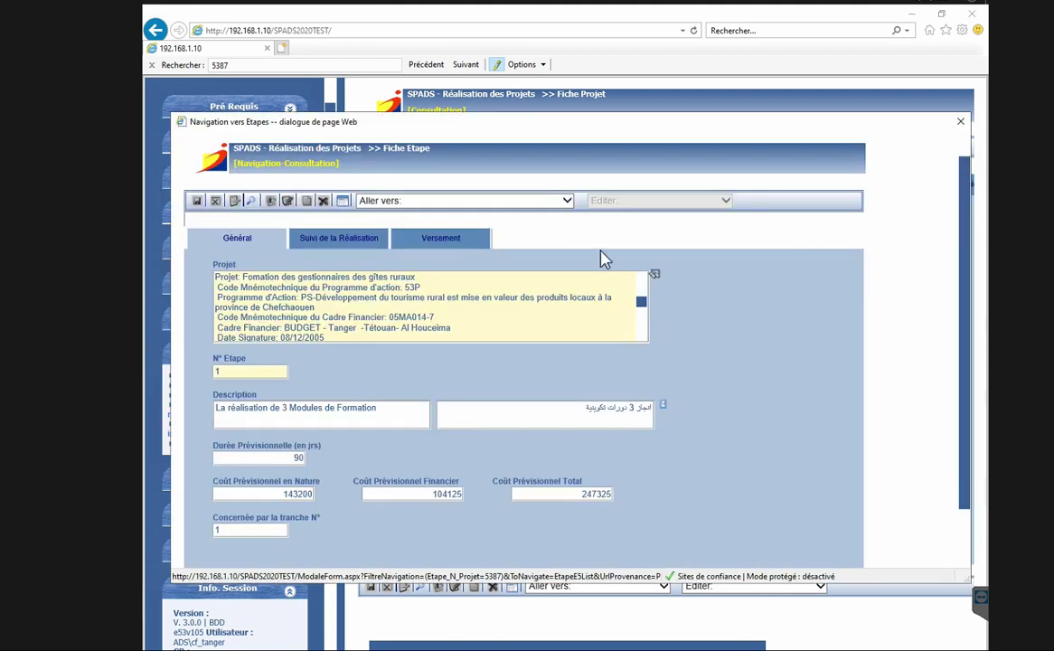
- Check stage 1's Versement, Général and Suivi de la Réalisation data and its payment status in the stage list, then close the stage window
{"action": "left_click", "coordinate": [445, 239]}
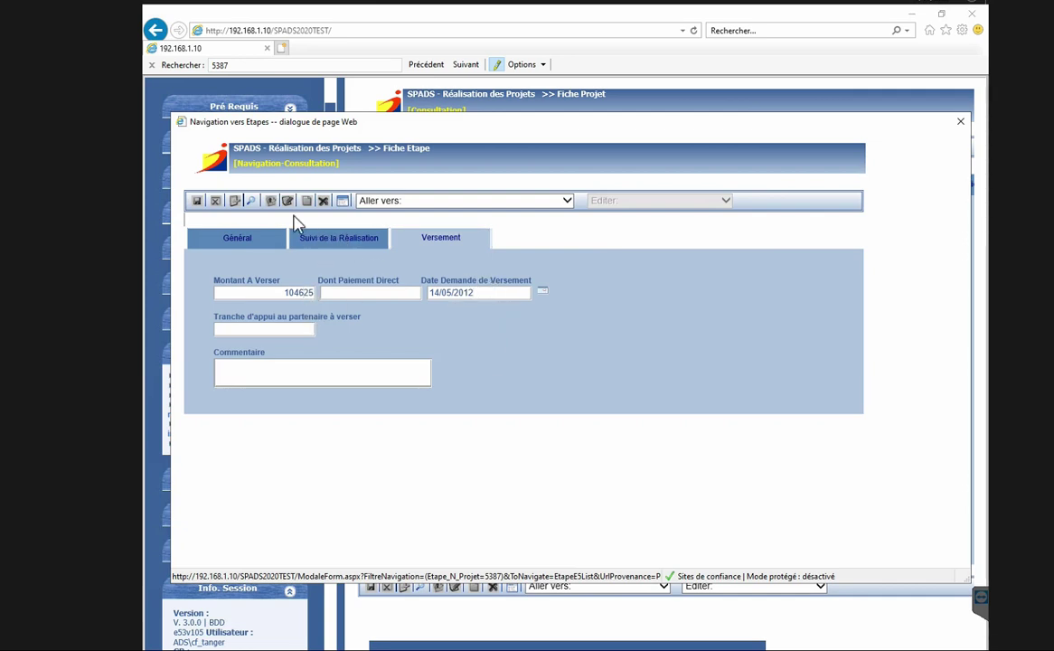
{"action": "left_click", "coordinate": [254, 242]}
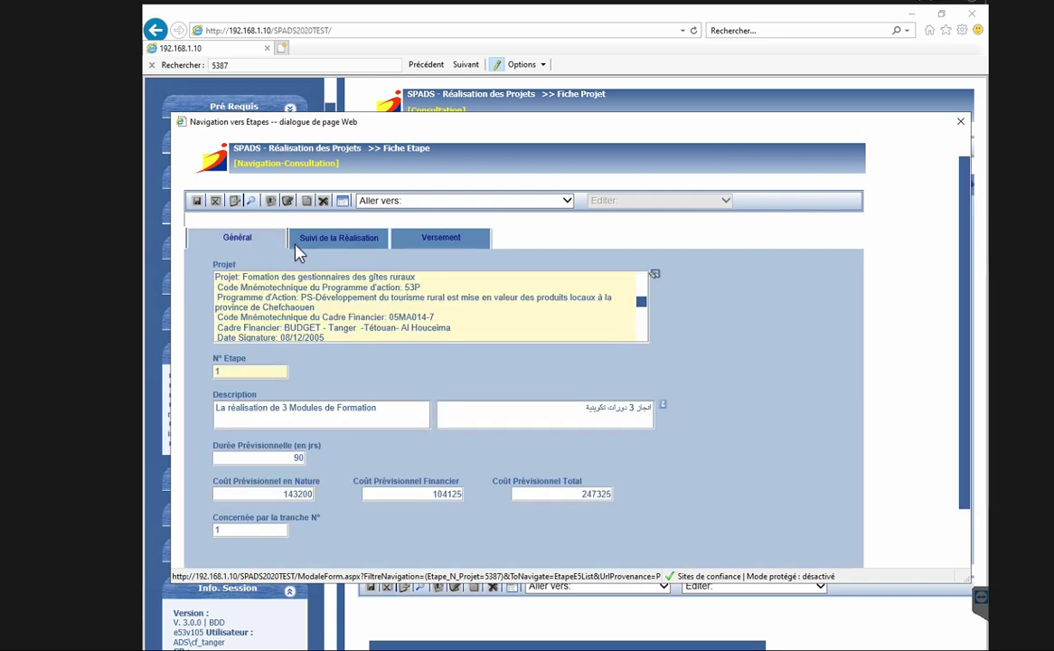
{"action": "left_click", "coordinate": [328, 242]}
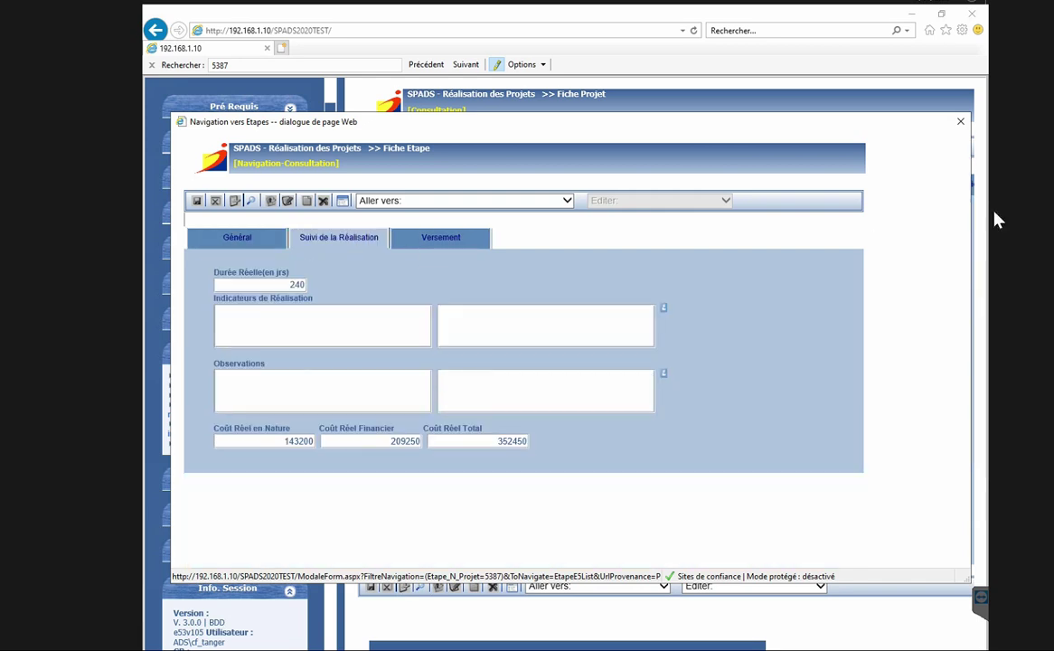
{"action": "left_click", "coordinate": [343, 201]}
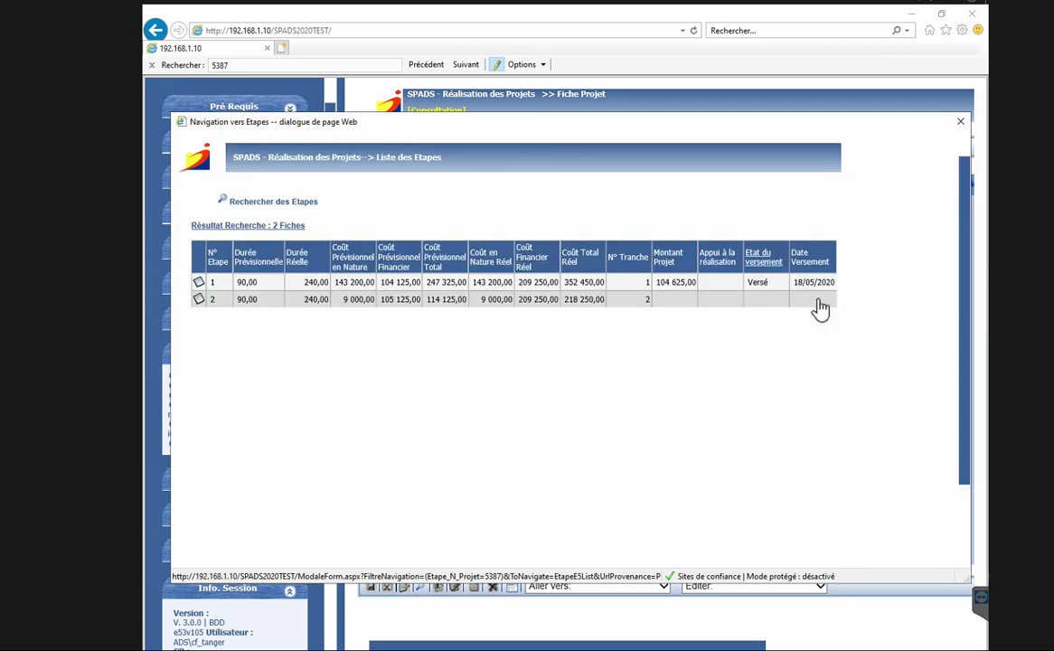
{"action": "left_click", "coordinate": [960, 122]}
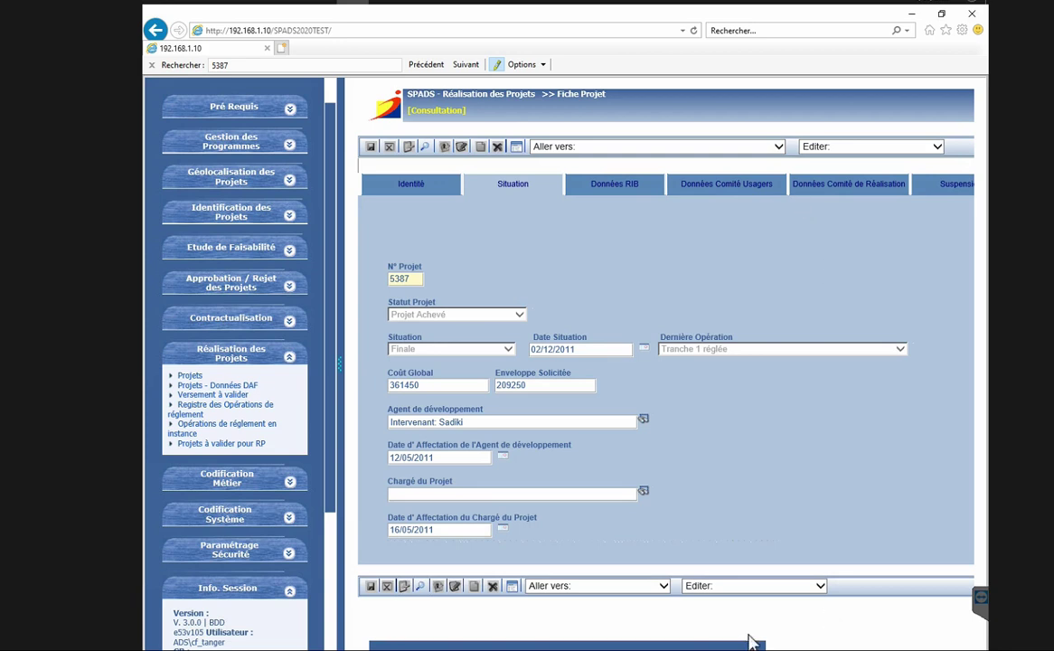
- Switch to the process diagrams and review the Réalisation 3 fund release flow on page Etape 5_3
{"action": "mouse_move", "coordinate": [591, 649]}
{"action": "left_click_drag", "start_coordinate": [333, 408], "coordinate": [334, 537]}
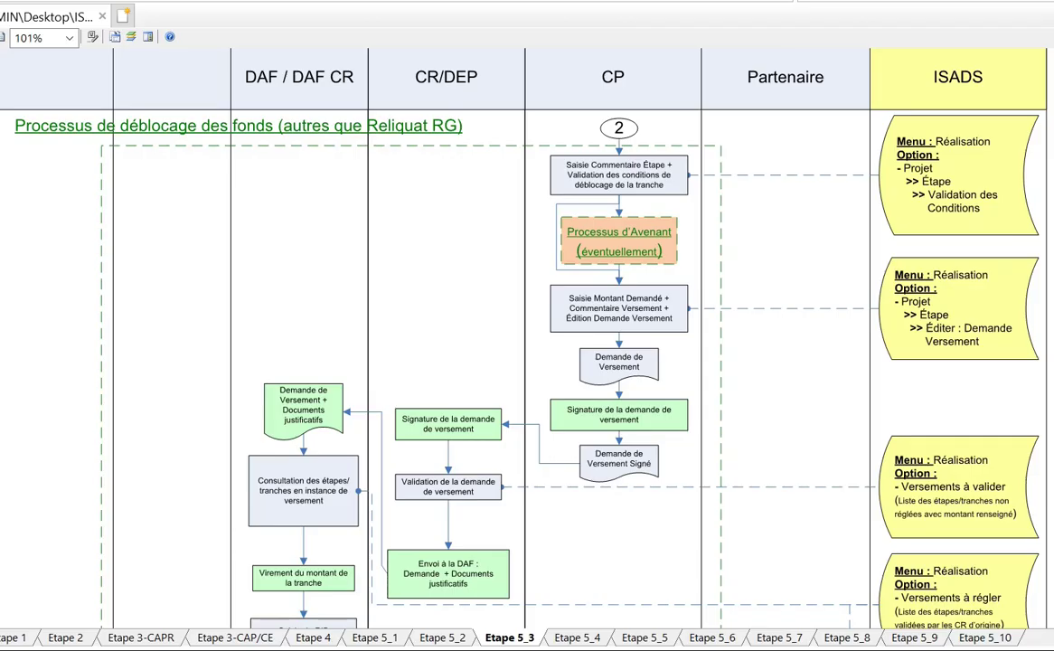
{"action": "scroll", "coordinate": [474, 307], "scroll_direction": "up", "scroll_amount": 3}
{"action": "scroll", "coordinate": [467, 266], "scroll_direction": "down", "scroll_amount": 6}
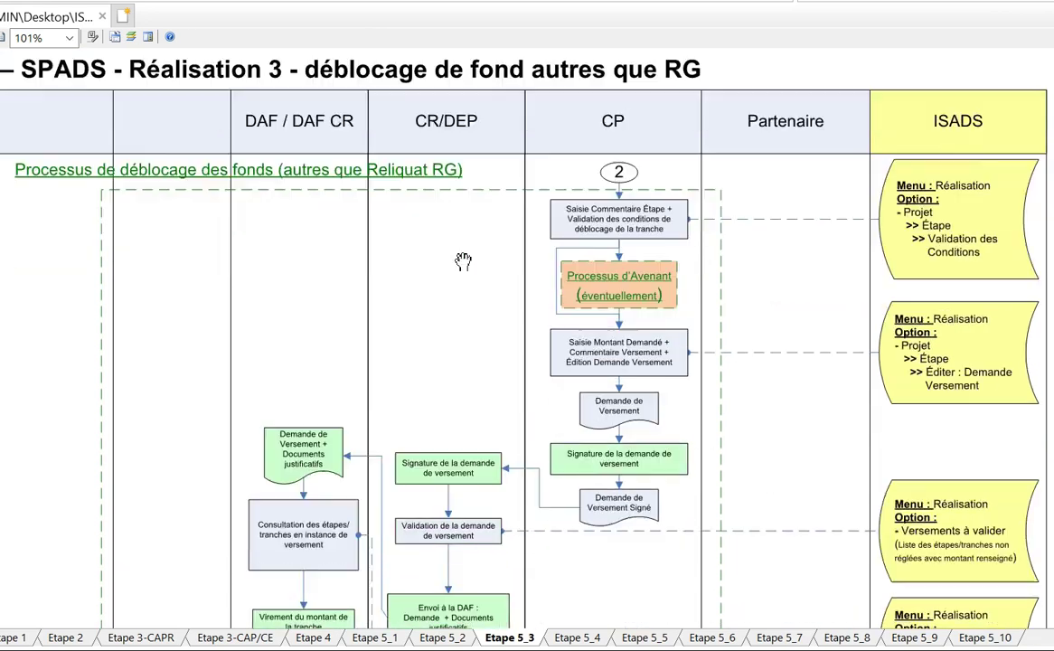
{"action": "scroll", "coordinate": [404, 489], "scroll_direction": "up", "scroll_amount": 3}
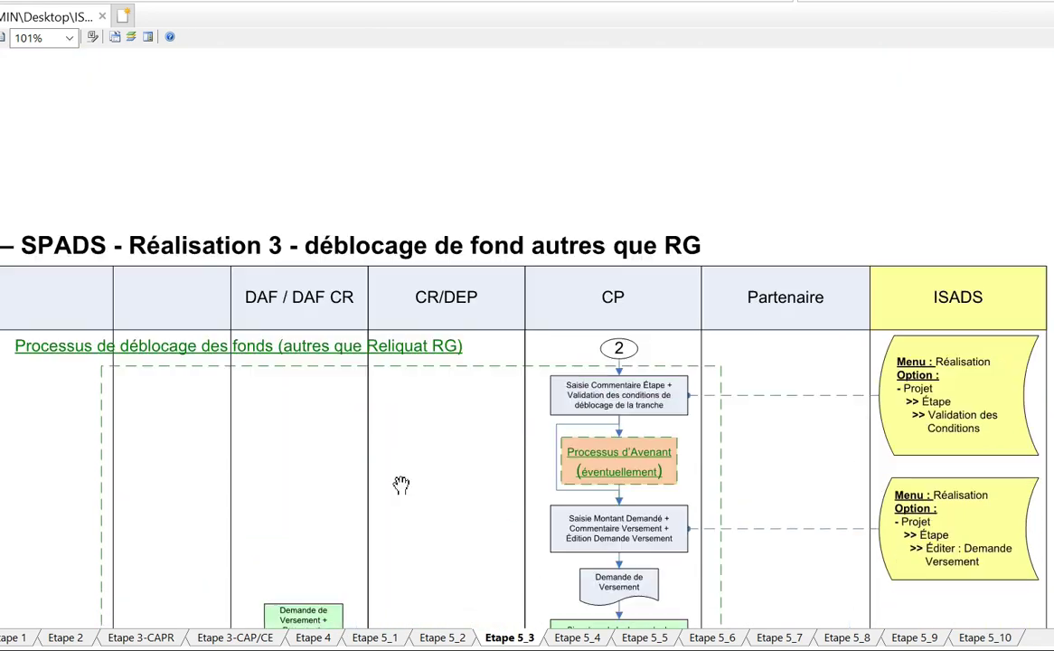
{"action": "scroll", "coordinate": [400, 484], "scroll_direction": "down", "scroll_amount": 2}
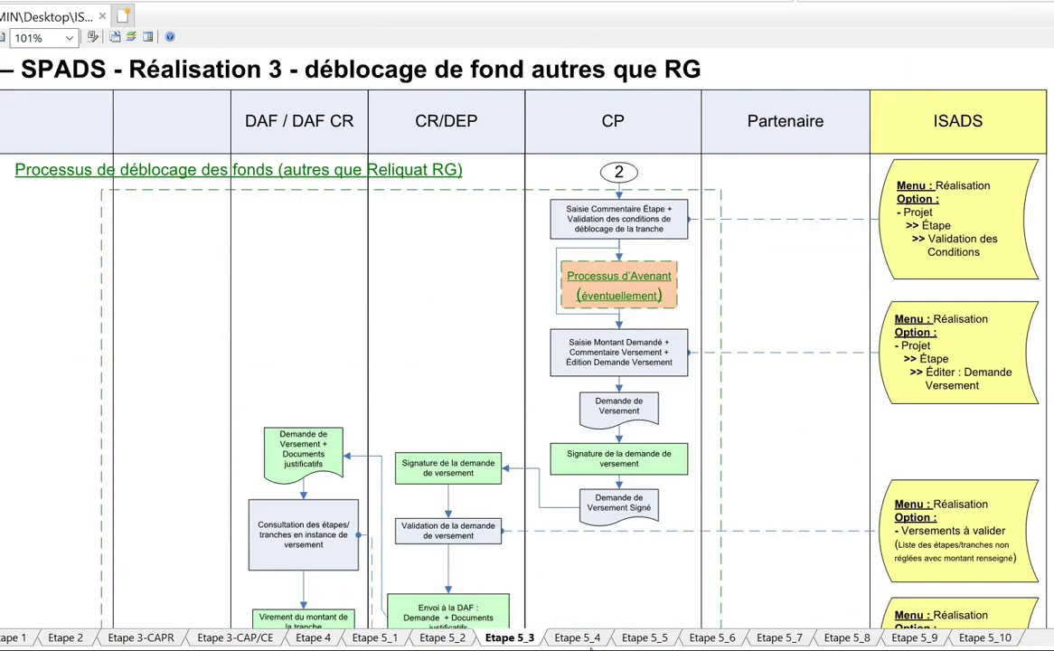
- Examine the Réalisation 4 fund release flow on page Etape 5_4, from the partner's conditions through the Déroulement Visite entry
{"action": "left_click", "coordinate": [582, 636]}
{"action": "scroll", "coordinate": [480, 543], "scroll_direction": "up", "scroll_amount": 1}
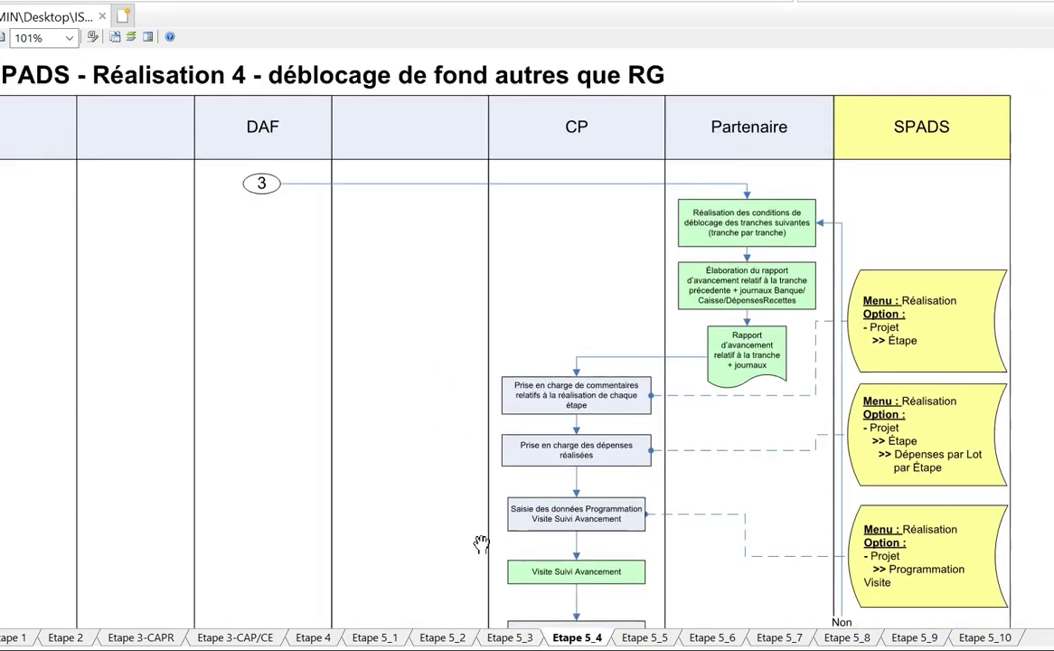
{"action": "scroll", "coordinate": [480, 542], "scroll_direction": "up", "scroll_amount": 2}
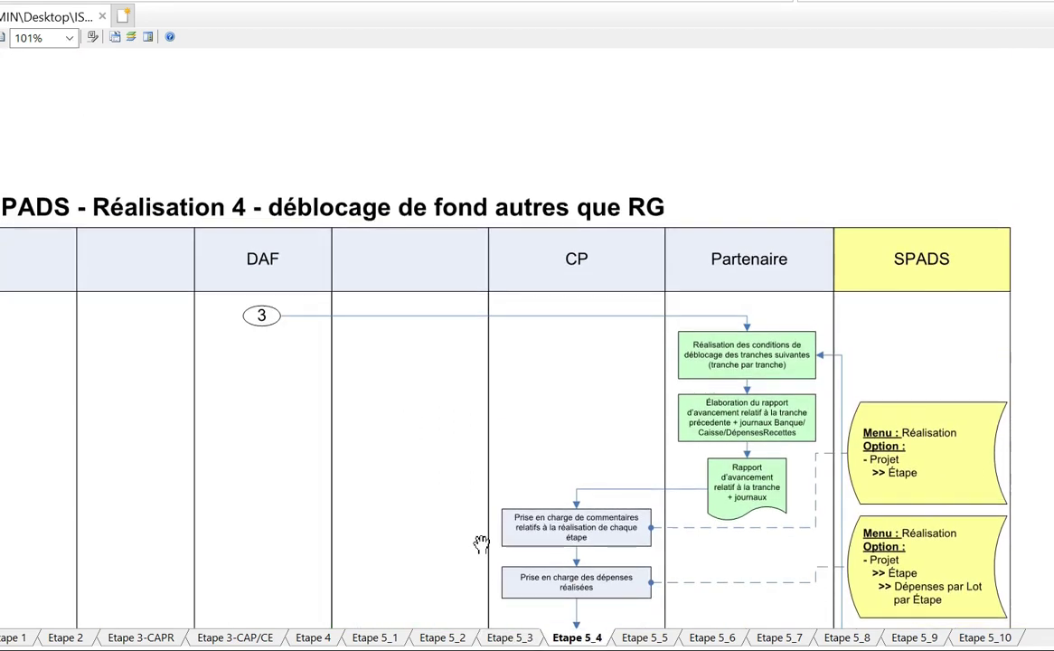
{"action": "scroll", "coordinate": [480, 542], "scroll_direction": "down", "scroll_amount": 1}
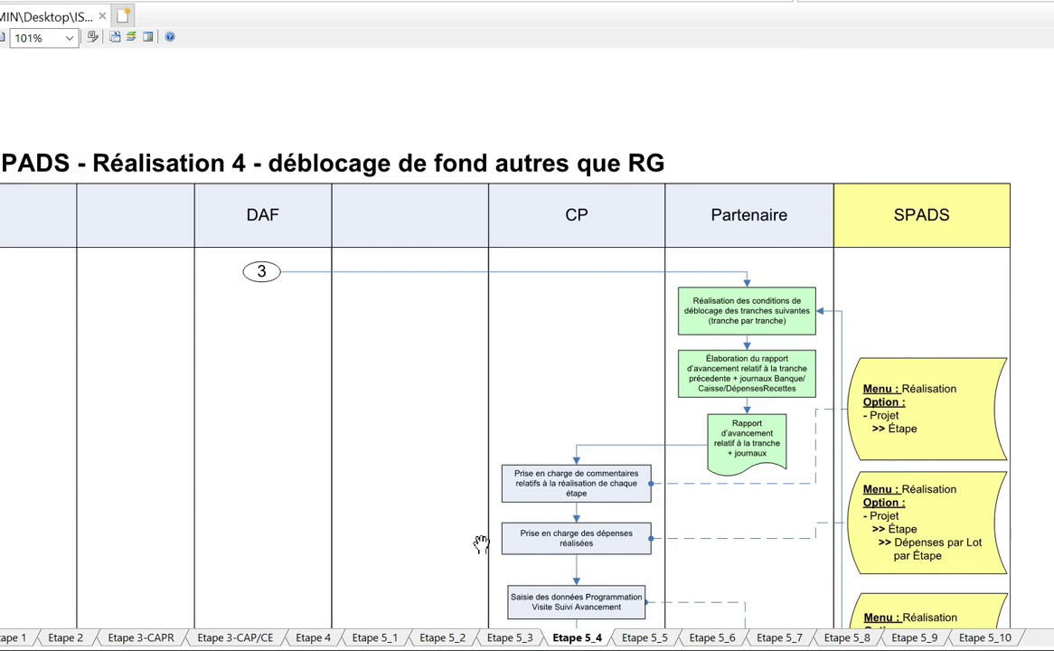
{"action": "scroll", "coordinate": [480, 542], "scroll_direction": "down", "scroll_amount": 2}
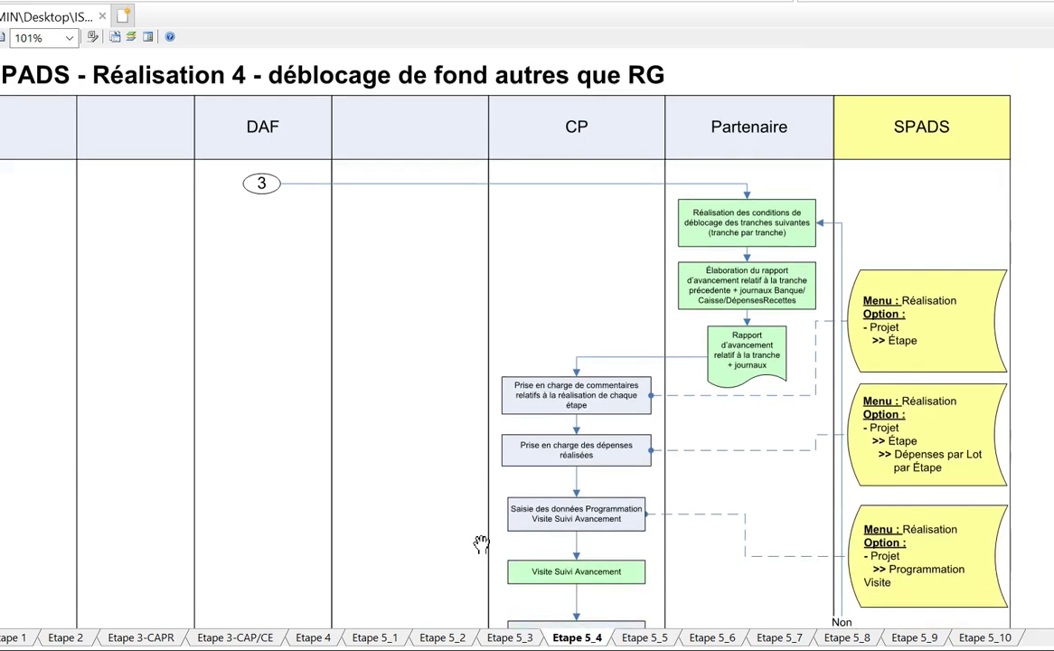
{"action": "scroll", "coordinate": [477, 546], "scroll_direction": "down", "scroll_amount": 3}
{"action": "scroll", "coordinate": [477, 546], "scroll_direction": "up", "scroll_amount": 4}
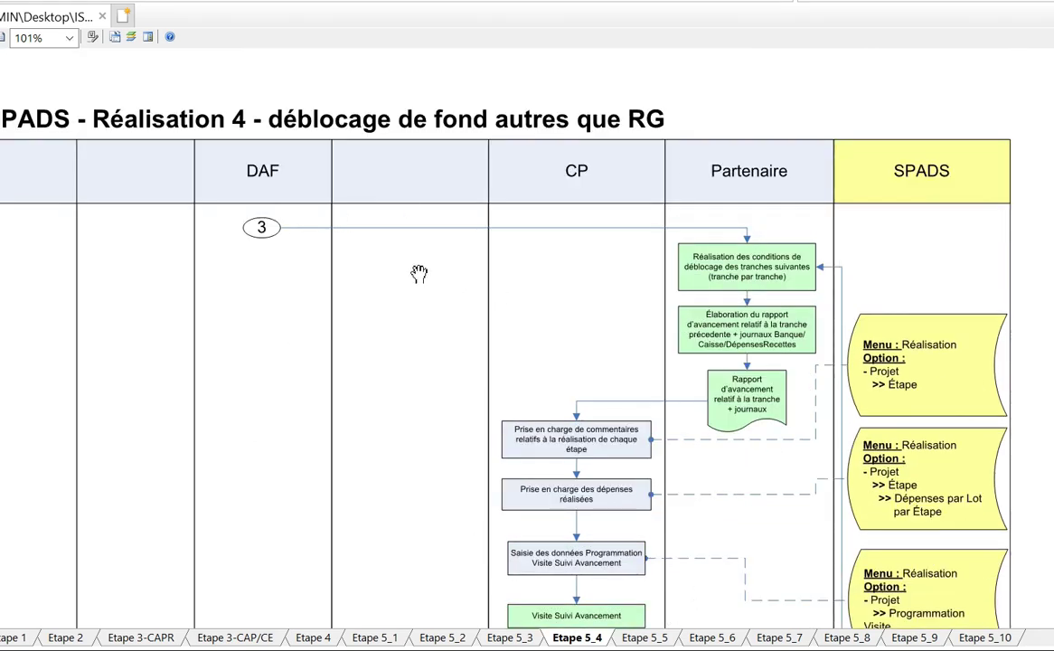
{"action": "scroll", "coordinate": [418, 273], "scroll_direction": "down", "scroll_amount": 2}
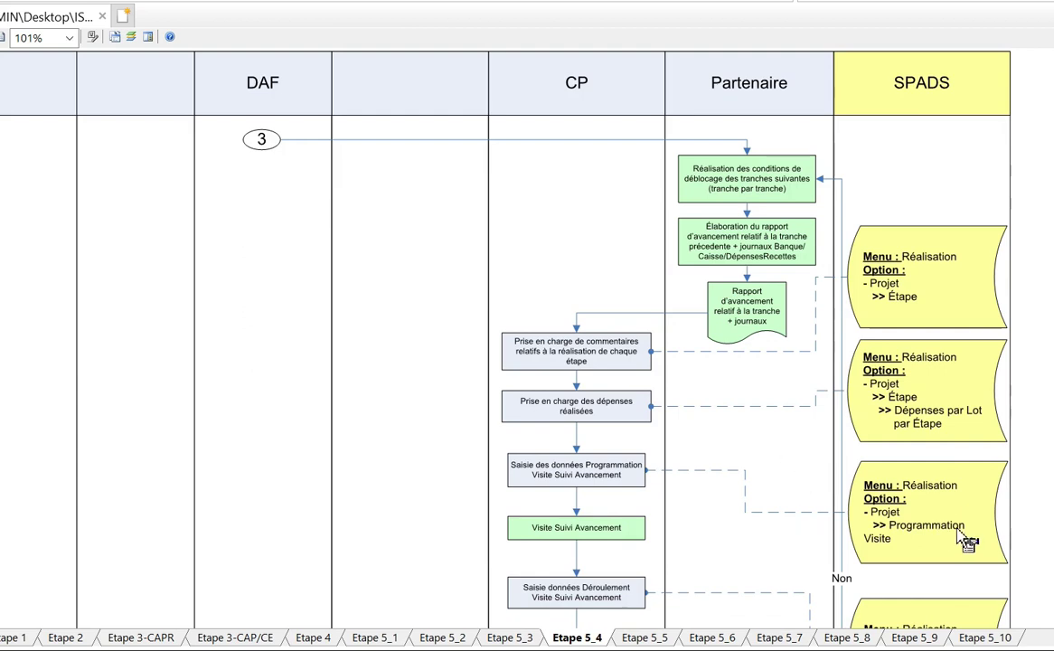
{"action": "scroll", "coordinate": [941, 495], "scroll_direction": "up", "scroll_amount": 1}
{"action": "scroll", "coordinate": [950, 508], "scroll_direction": "down", "scroll_amount": 2}
{"action": "scroll", "coordinate": [949, 506], "scroll_direction": "down", "scroll_amount": 3}
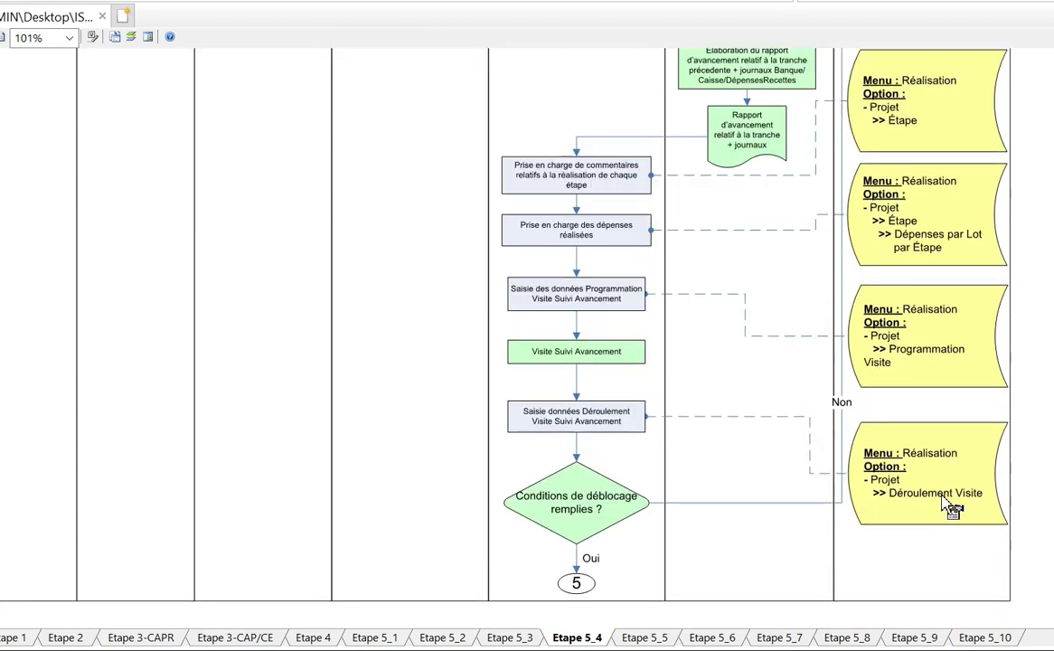
- Review the Réalisation 5 flow of conditions for provisional reception on page Etape 5_5
{"action": "left_click", "coordinate": [645, 636]}
{"action": "left_click_drag", "start_coordinate": [560, 384], "coordinate": [481, 436]}
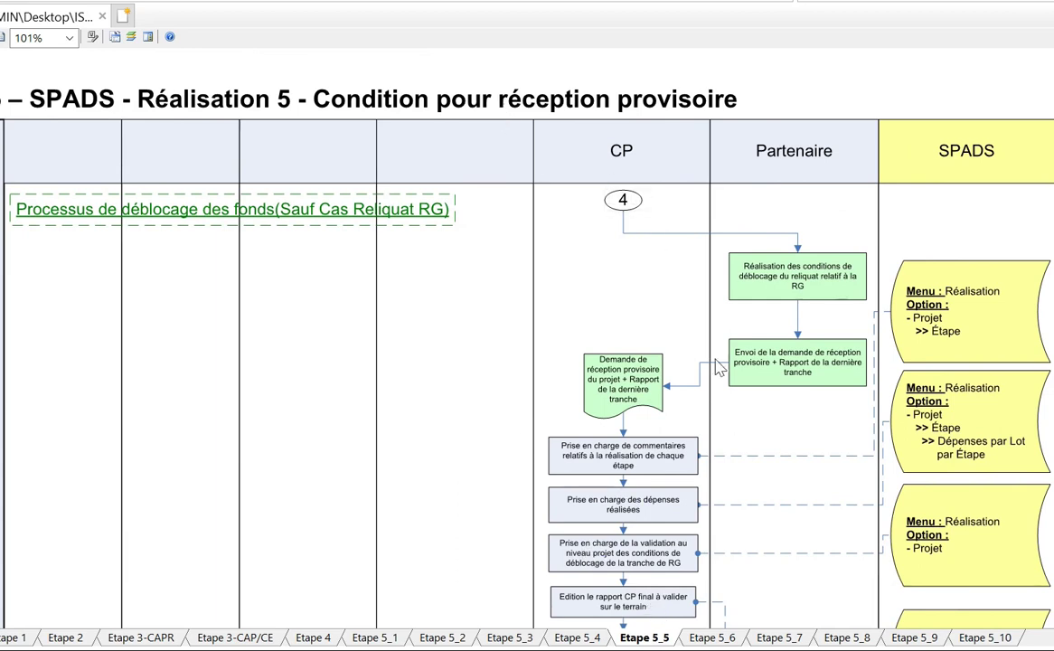
{"action": "scroll", "coordinate": [741, 430], "scroll_direction": "down", "scroll_amount": 1}
{"action": "scroll", "coordinate": [926, 533], "scroll_direction": "down", "scroll_amount": 5}
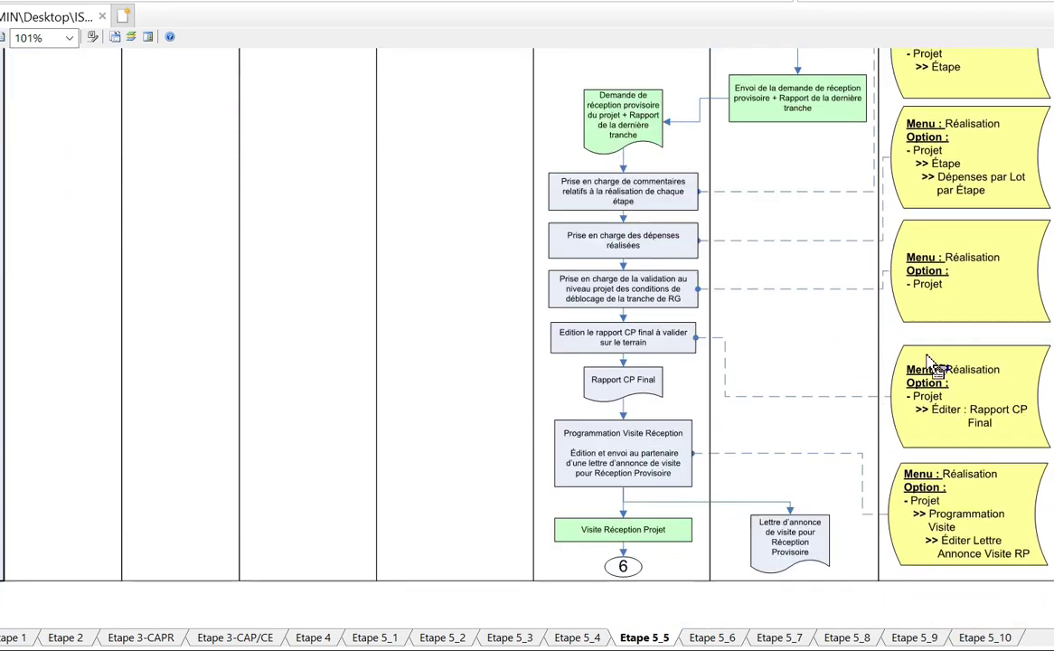
{"action": "scroll", "coordinate": [694, 495], "scroll_direction": "up", "scroll_amount": 5}
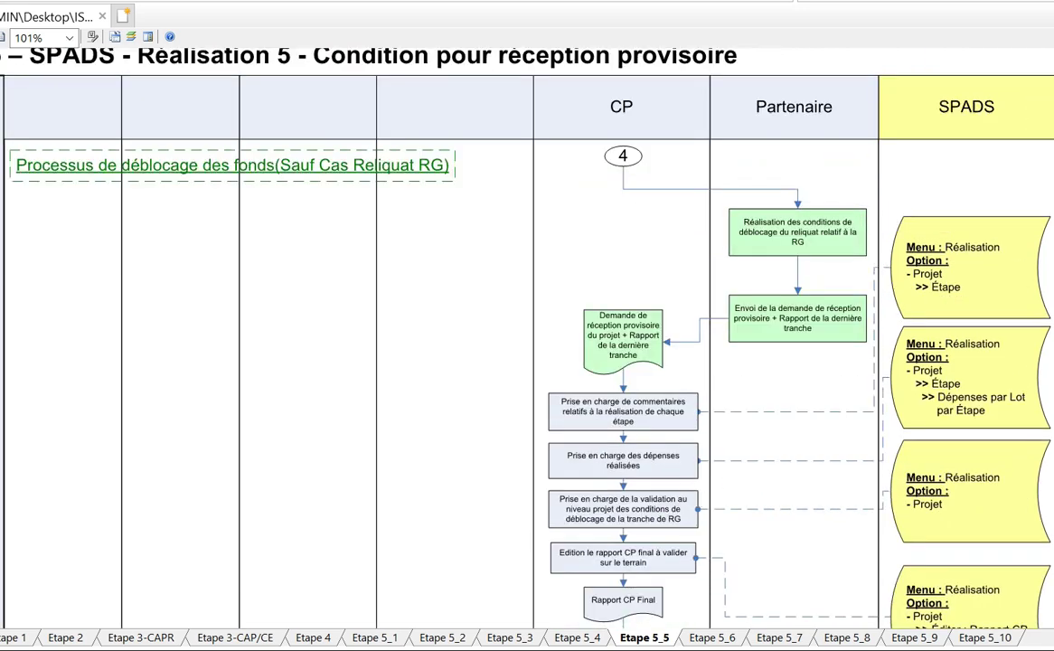
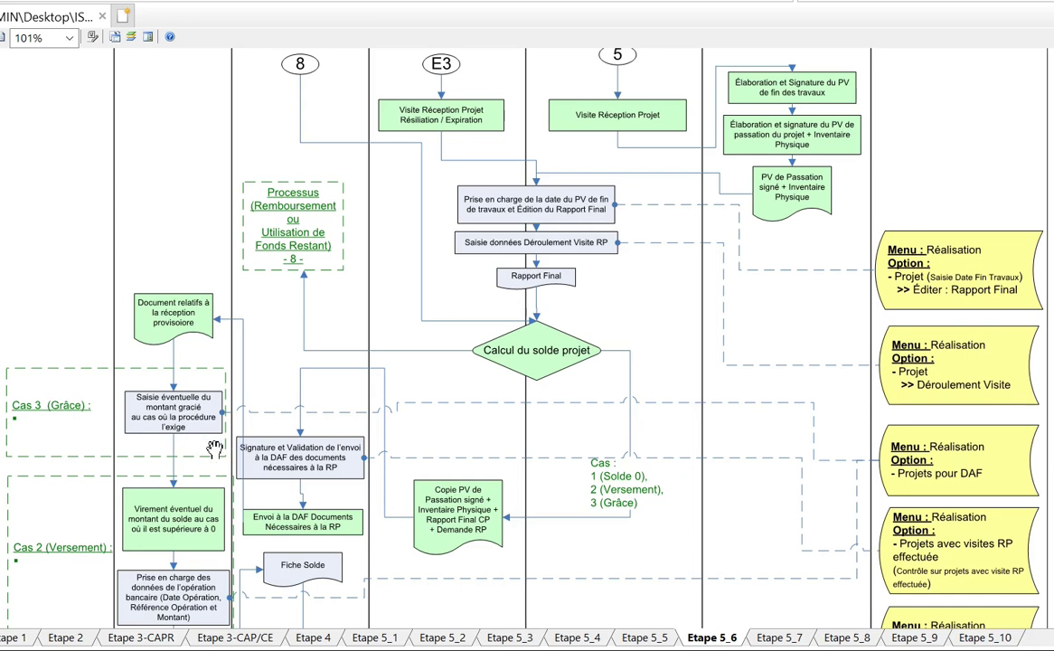
- Review the reception flow on page Etape 5_6 from the project balance calculation down to the Fiche Solde
{"action": "scroll", "coordinate": [281, 465], "scroll_direction": "down", "scroll_amount": 1}
{"action": "scroll", "coordinate": [302, 502], "scroll_direction": "down", "scroll_amount": 1}
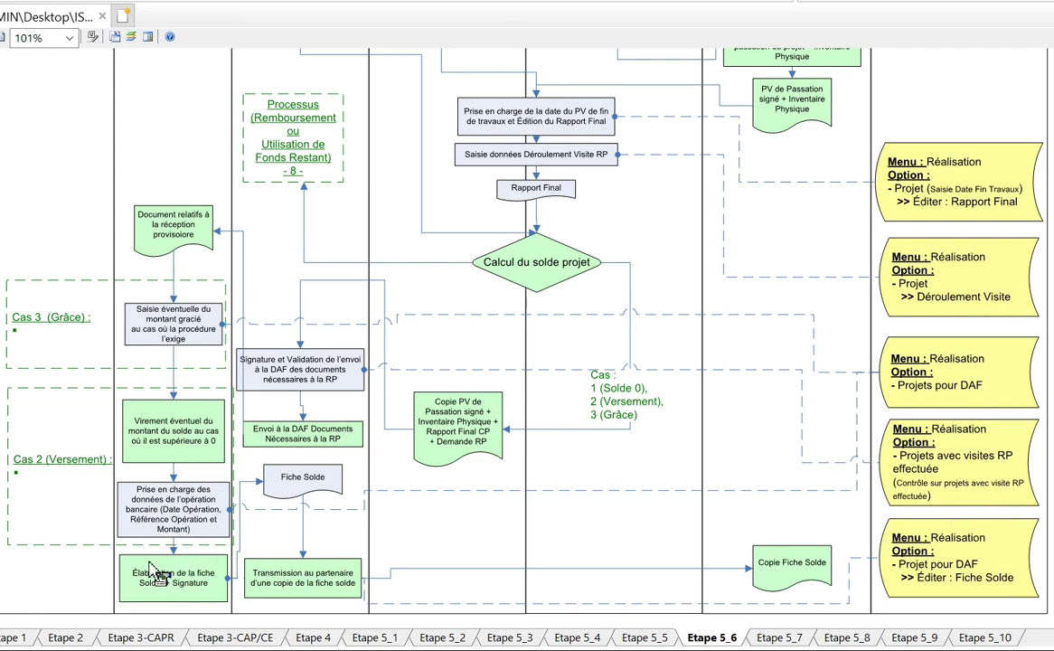
{"action": "scroll", "coordinate": [226, 291], "scroll_direction": "up", "scroll_amount": 3}
{"action": "scroll", "coordinate": [219, 307], "scroll_direction": "down", "scroll_amount": 3}
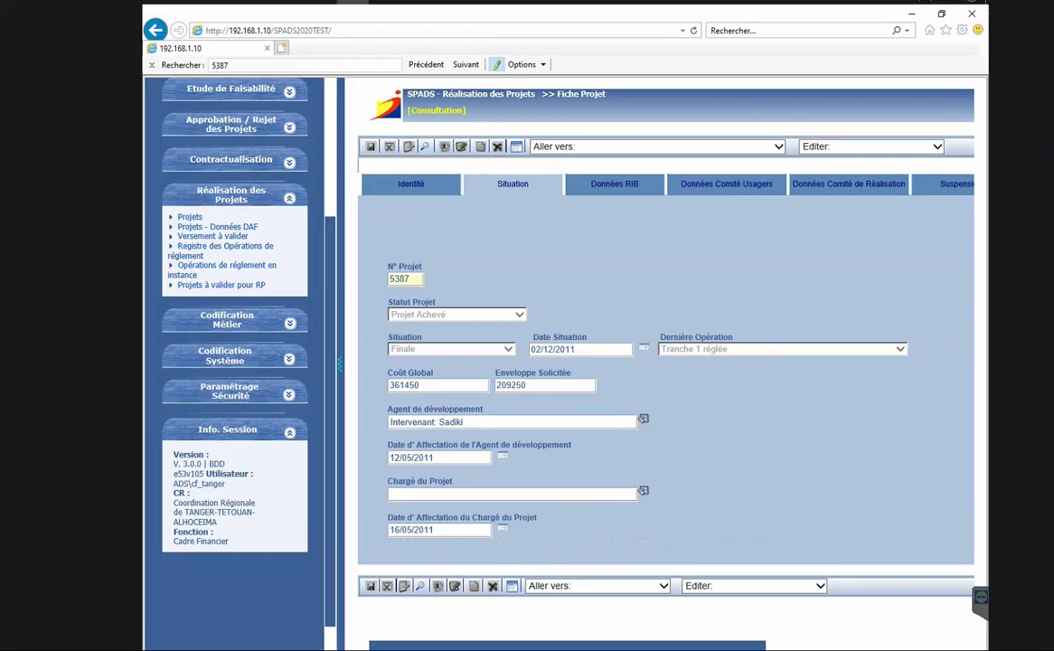
{"action": "left_click", "coordinate": [736, 156]}
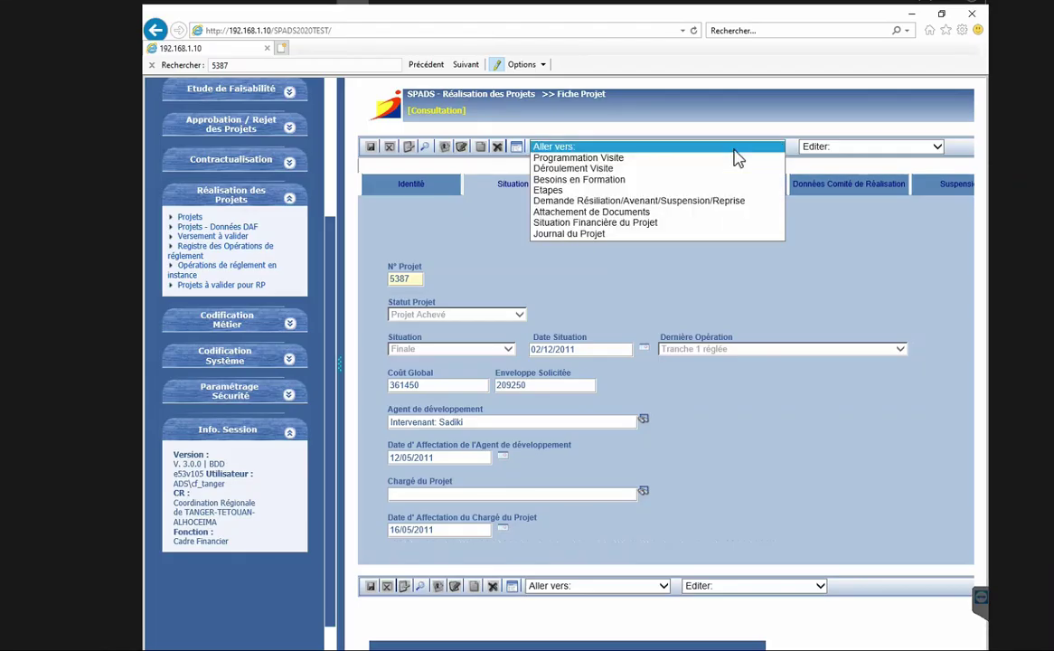
{"action": "left_click", "coordinate": [854, 148]}
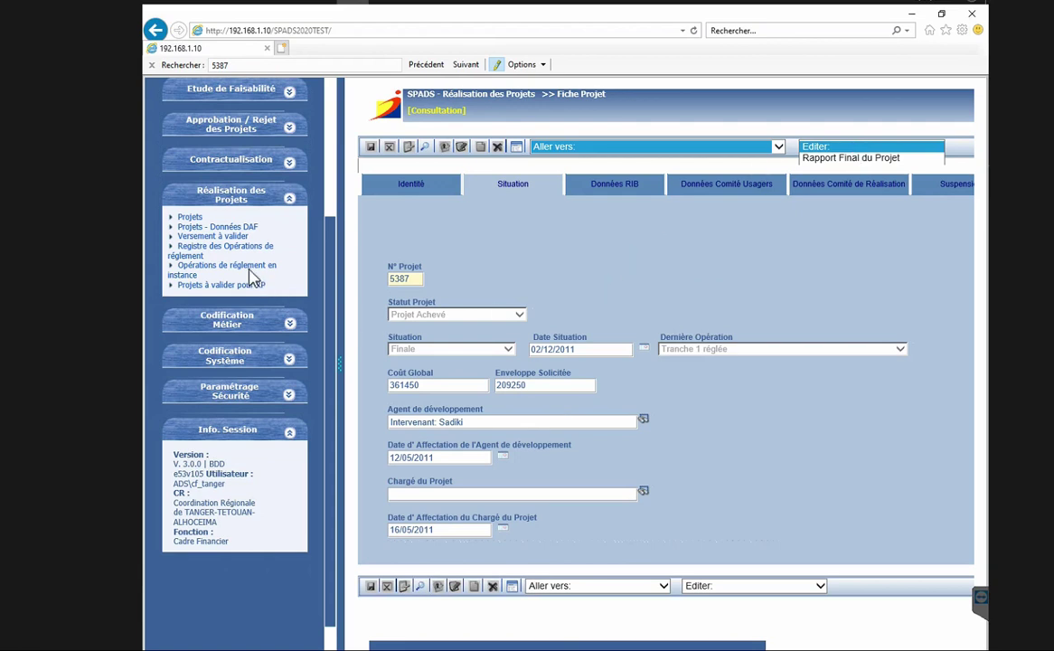
- List the projects under Projets - Données DAF and open the record of project 6715
{"action": "left_click", "coordinate": [217, 228]}
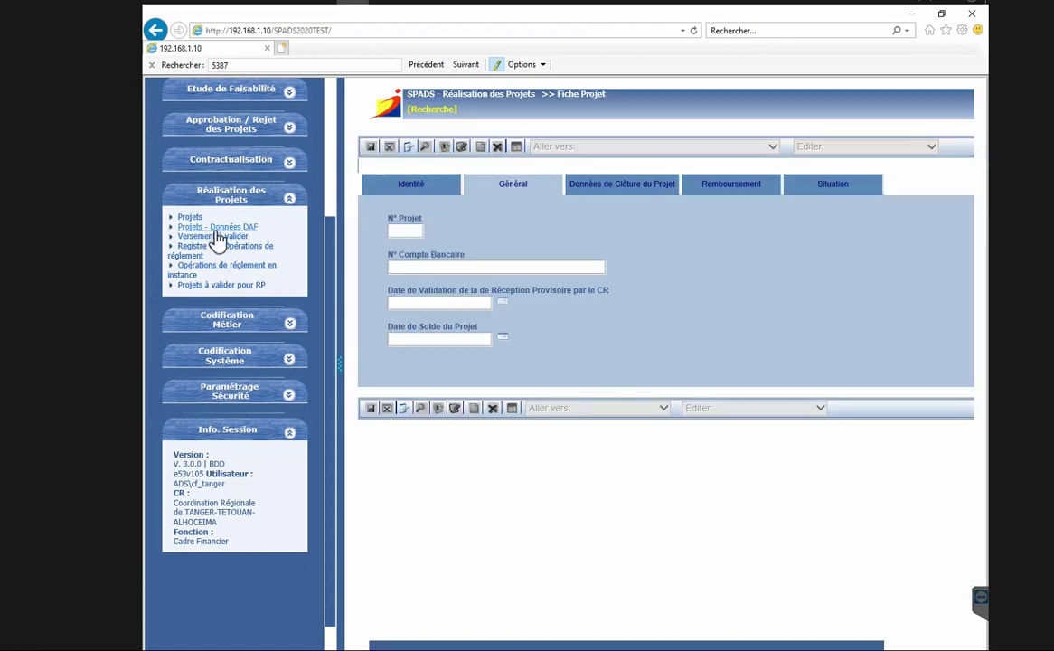
{"action": "left_click", "coordinate": [408, 152]}
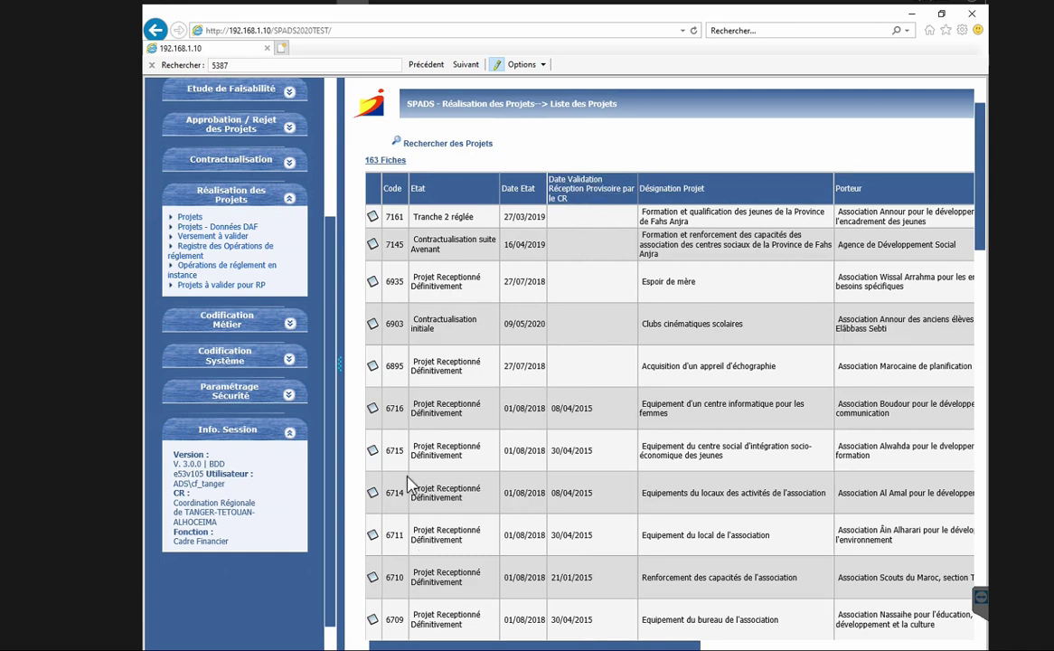
{"action": "left_click_drag", "start_coordinate": [630, 647], "coordinate": [537, 646]}
{"action": "left_click", "coordinate": [373, 450]}
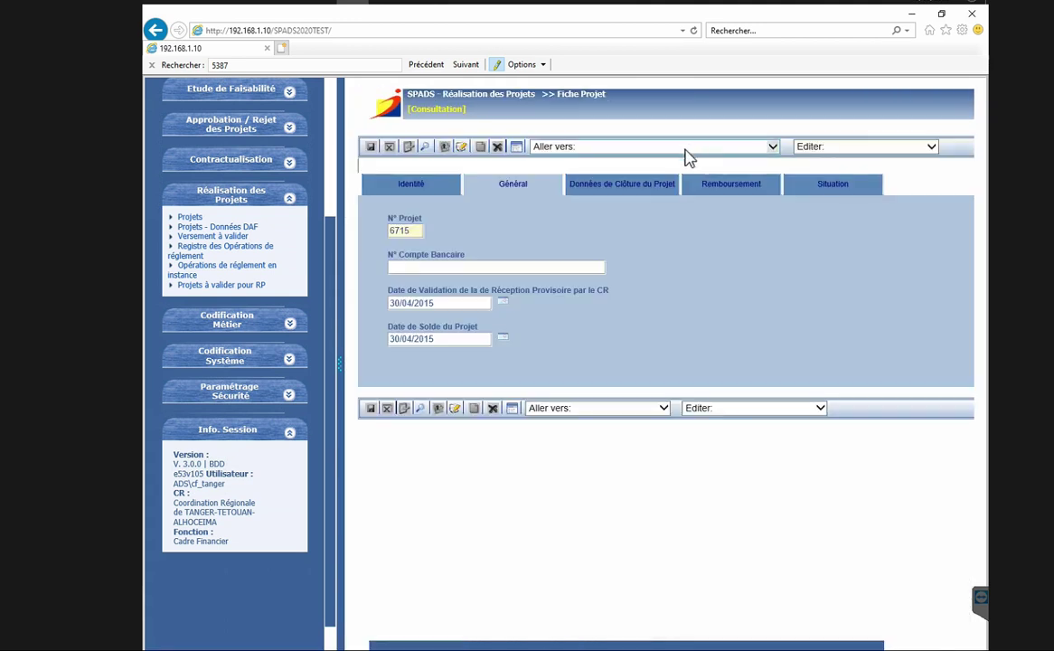
- Review project 6715's closing data, reimbursement, situation, general and identity details, and return to its situation
{"action": "left_click", "coordinate": [622, 184]}
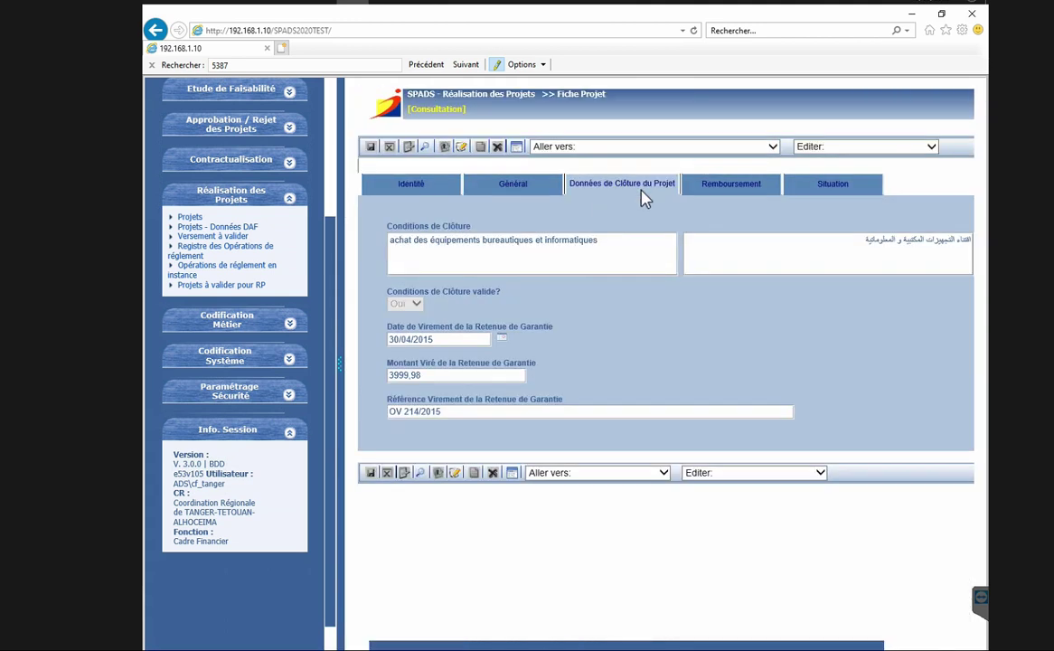
{"action": "left_click", "coordinate": [730, 190]}
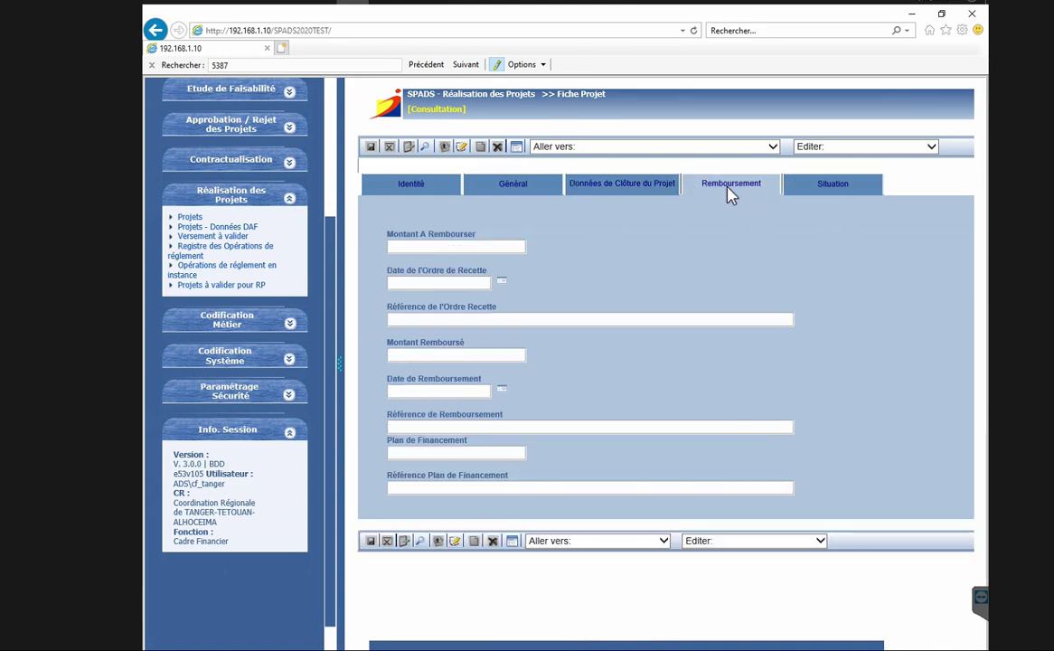
{"action": "left_click", "coordinate": [818, 185]}
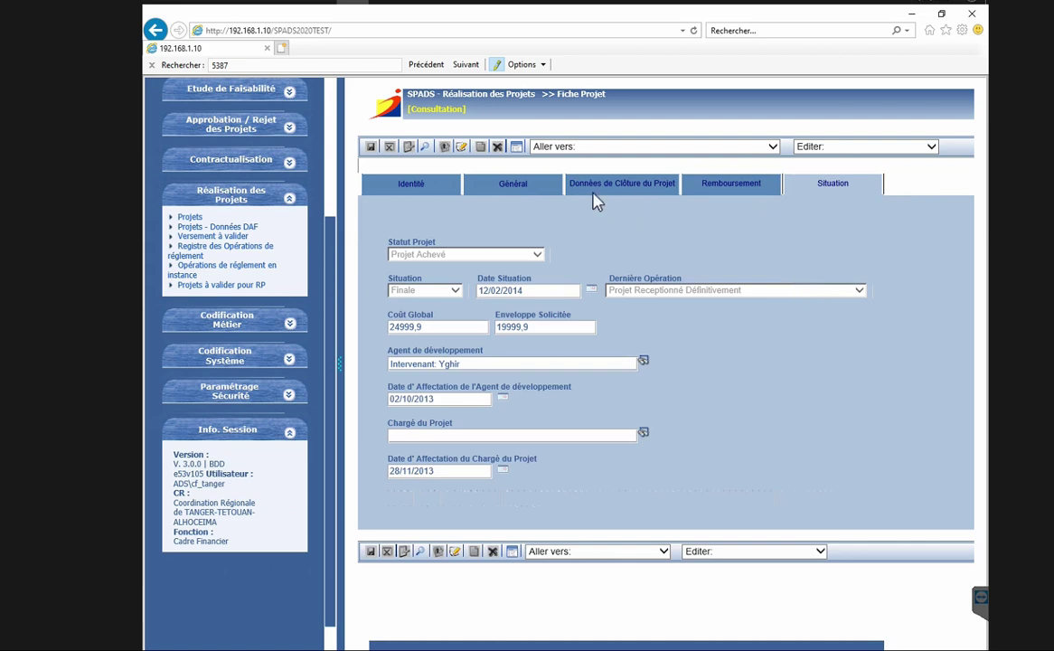
{"action": "left_click", "coordinate": [533, 184]}
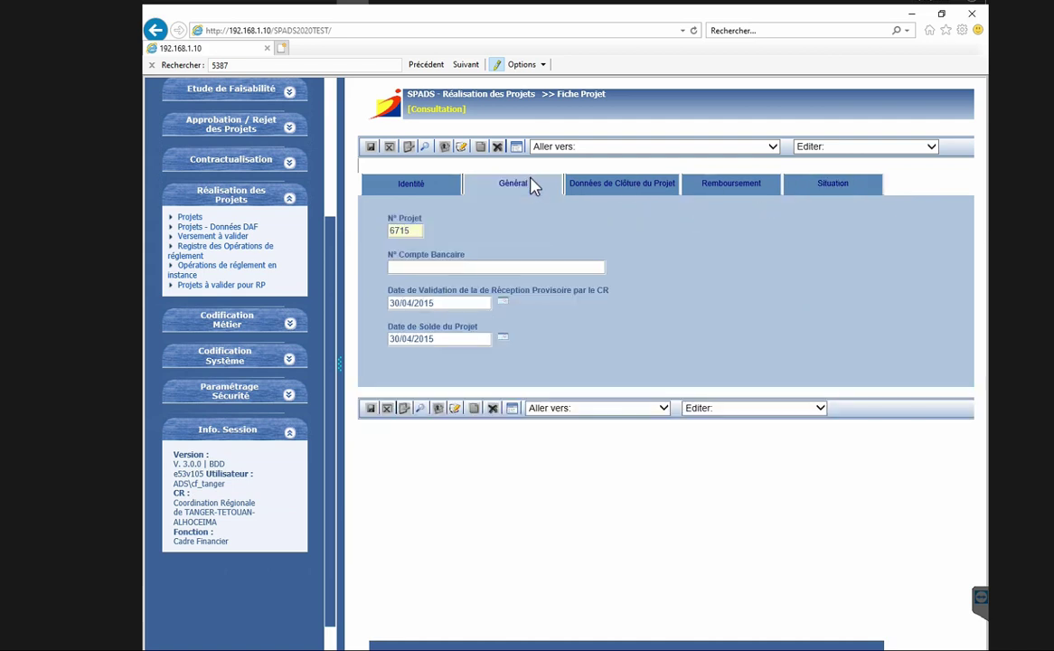
{"action": "left_click", "coordinate": [388, 178]}
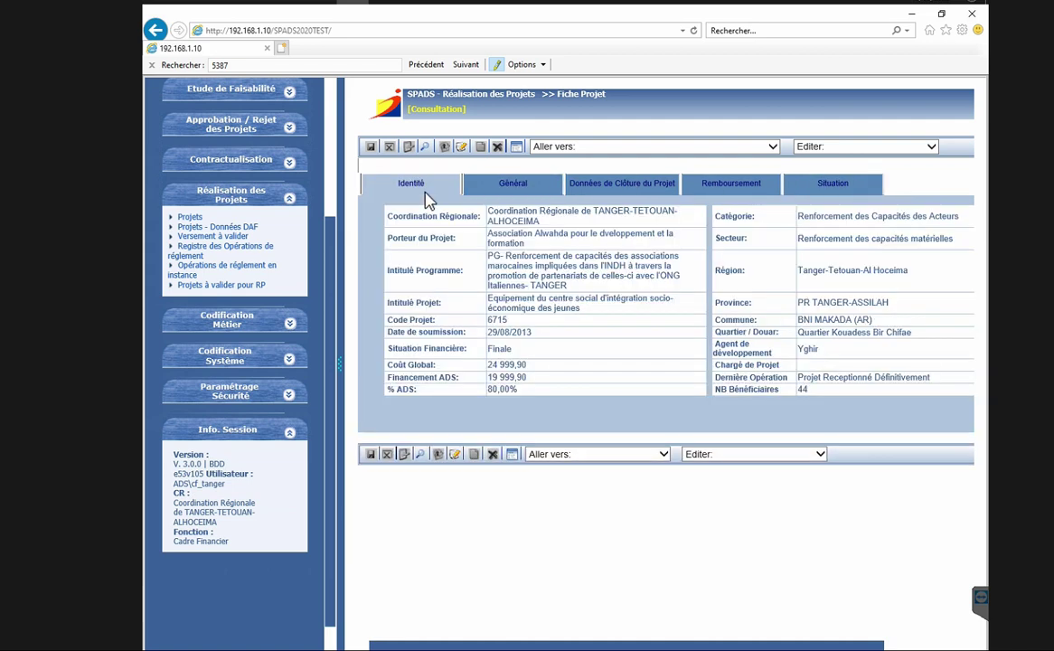
{"action": "left_click", "coordinate": [818, 190]}
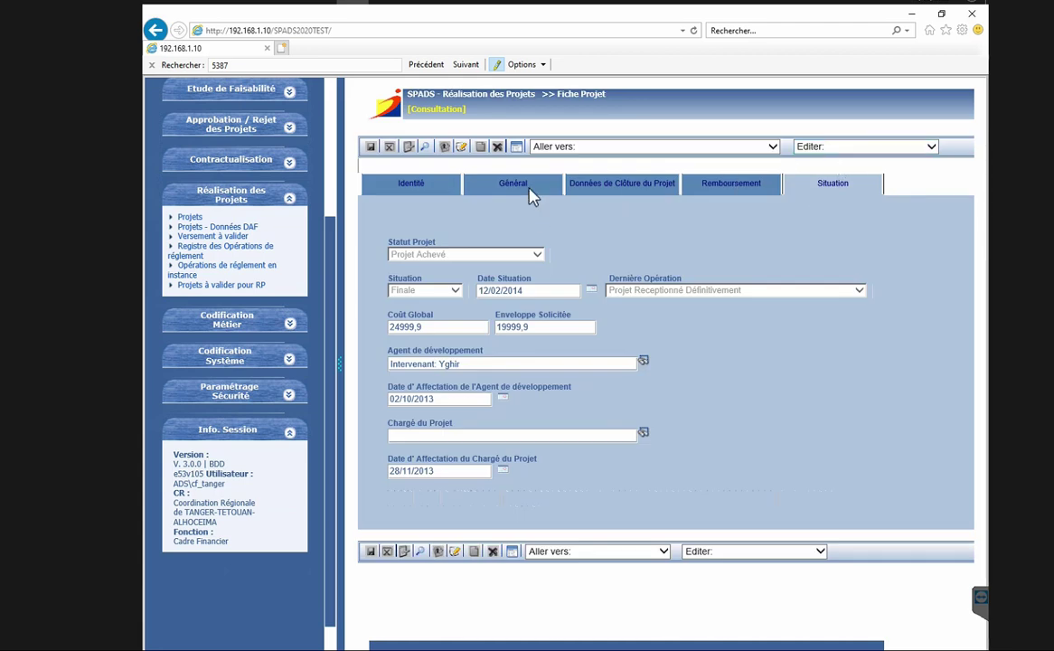
- Generate the Fiche Solde for project 6715, save the document and open it in Word
{"action": "left_click", "coordinate": [858, 154]}
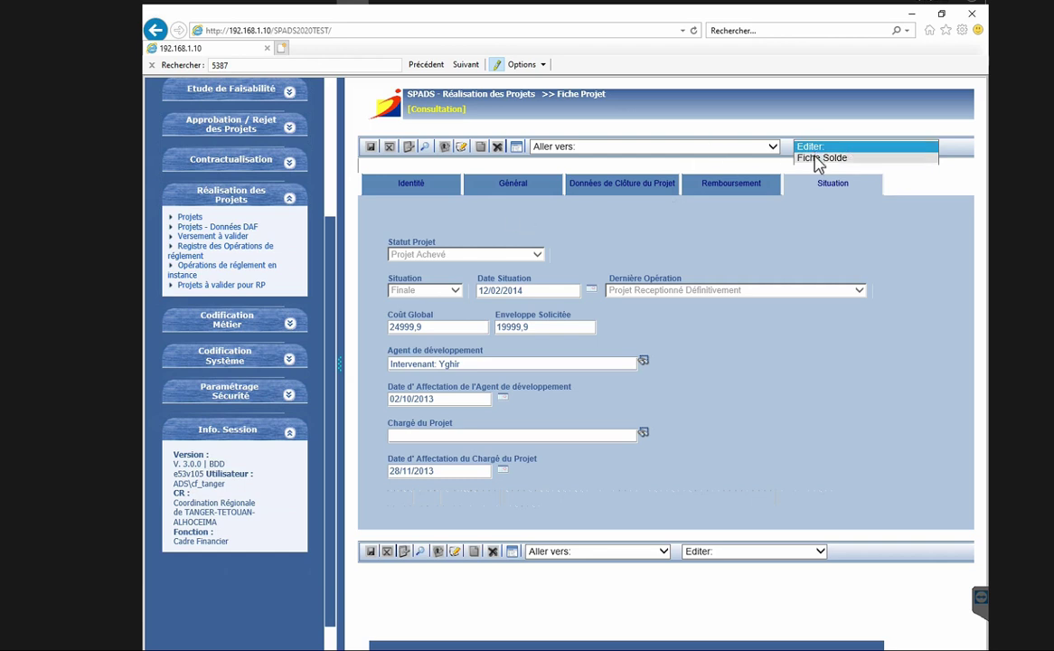
{"action": "left_click", "coordinate": [814, 162]}
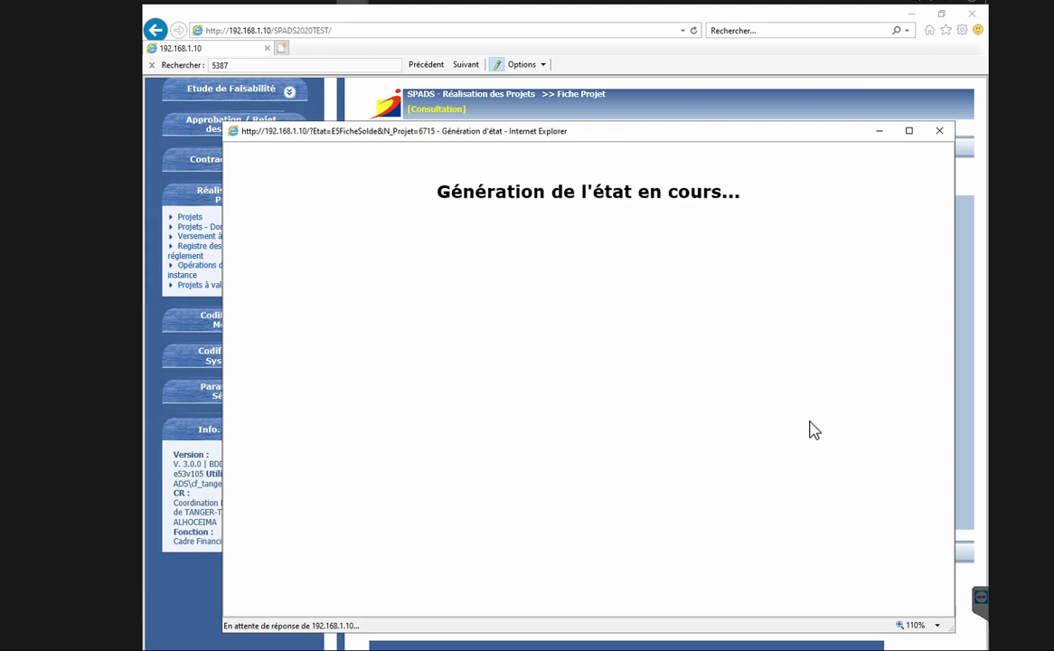
{"action": "mouse_move", "coordinate": [418, 2]}
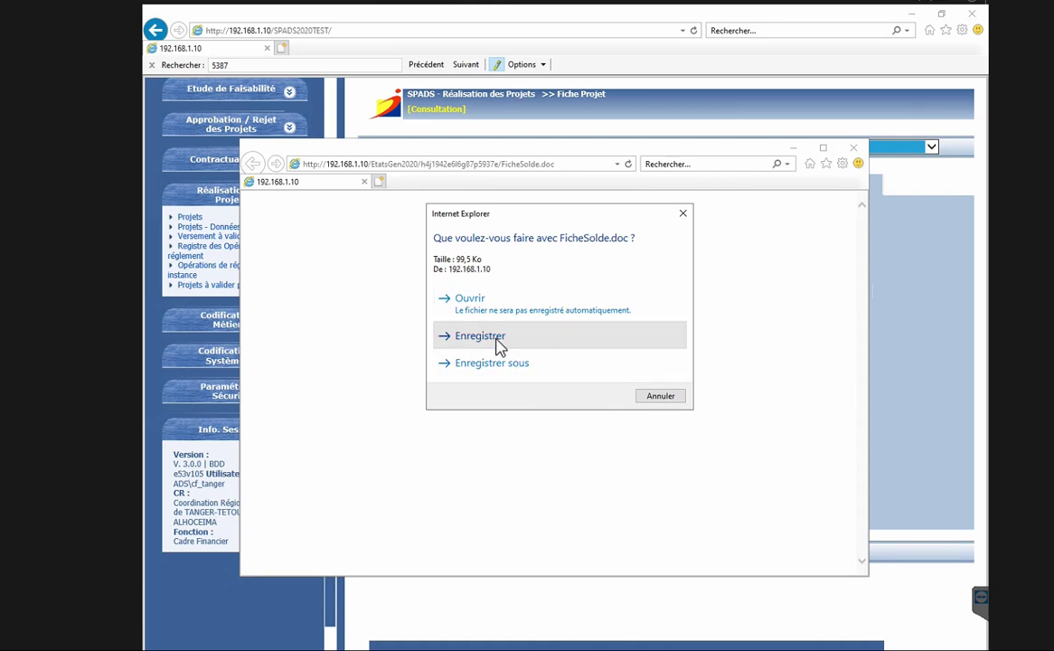
{"action": "left_click", "coordinate": [479, 336]}
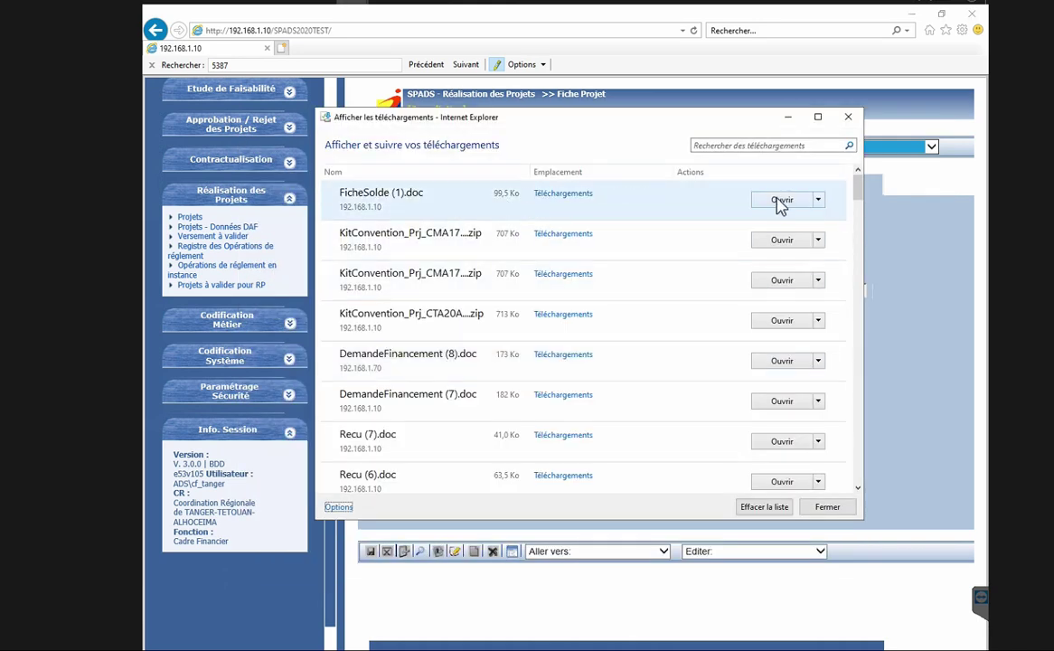
{"action": "left_click", "coordinate": [777, 203]}
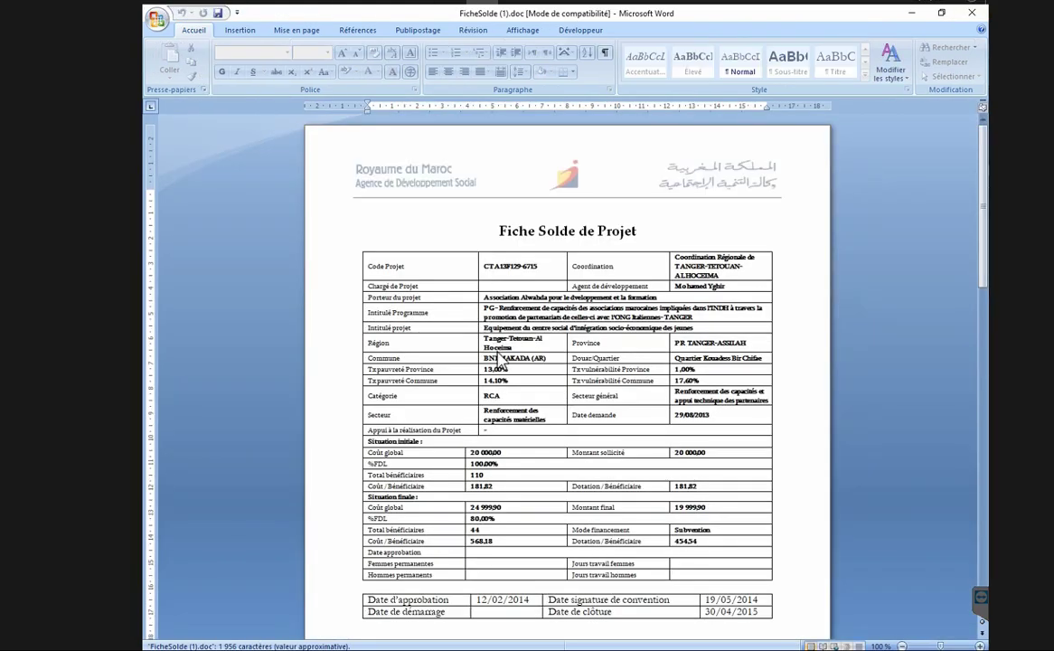
- Review the Fiche Solde's project situation, budget, ADS financing, financial situation, decision and visa sections
{"action": "scroll", "coordinate": [533, 443], "scroll_direction": "down", "scroll_amount": 6}
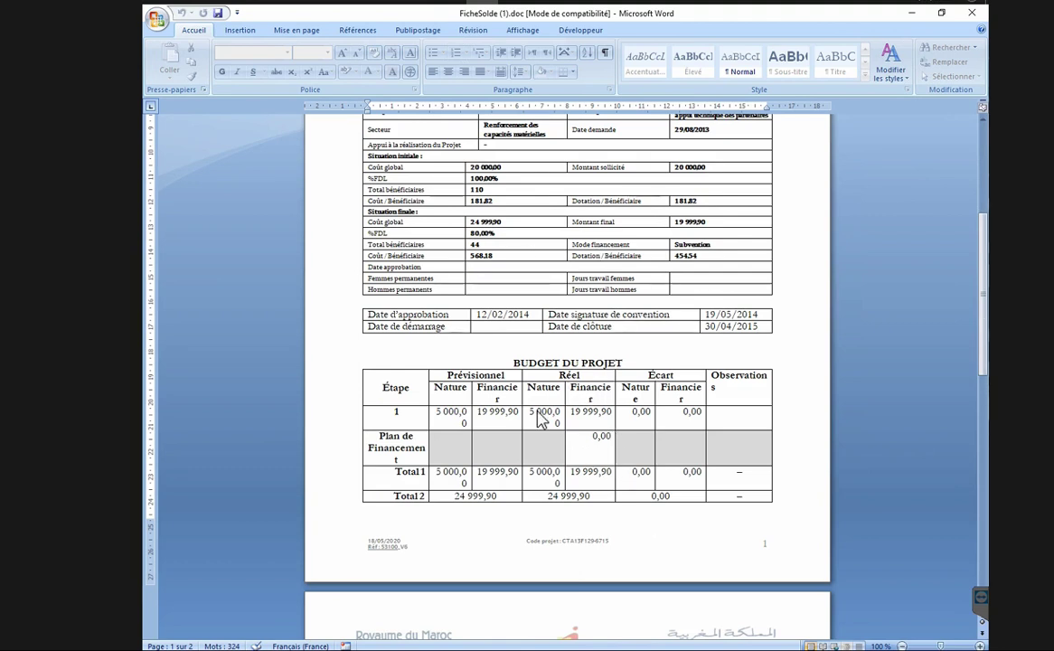
{"action": "scroll", "coordinate": [539, 419], "scroll_direction": "down", "scroll_amount": 7}
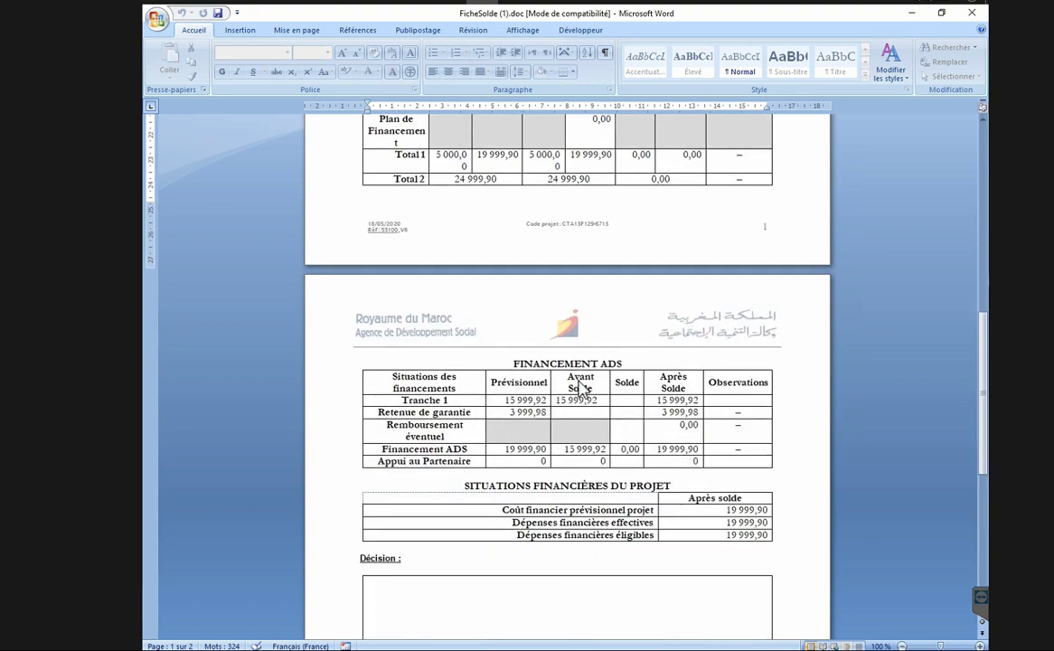
{"action": "scroll", "coordinate": [537, 461], "scroll_direction": "down", "scroll_amount": 1}
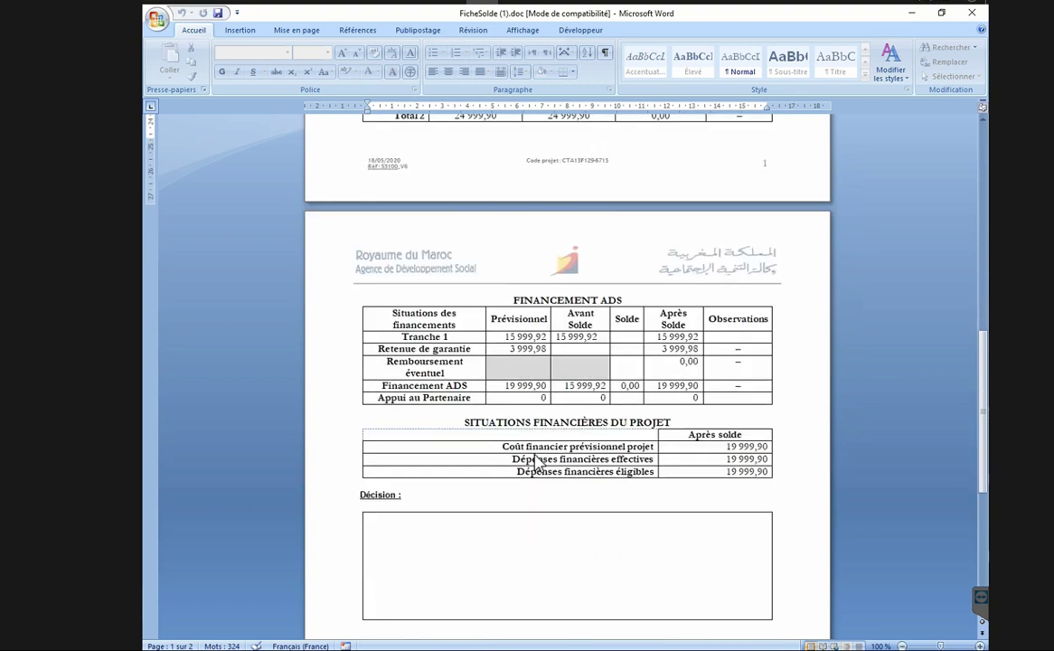
{"action": "scroll", "coordinate": [537, 461], "scroll_direction": "down", "scroll_amount": 3}
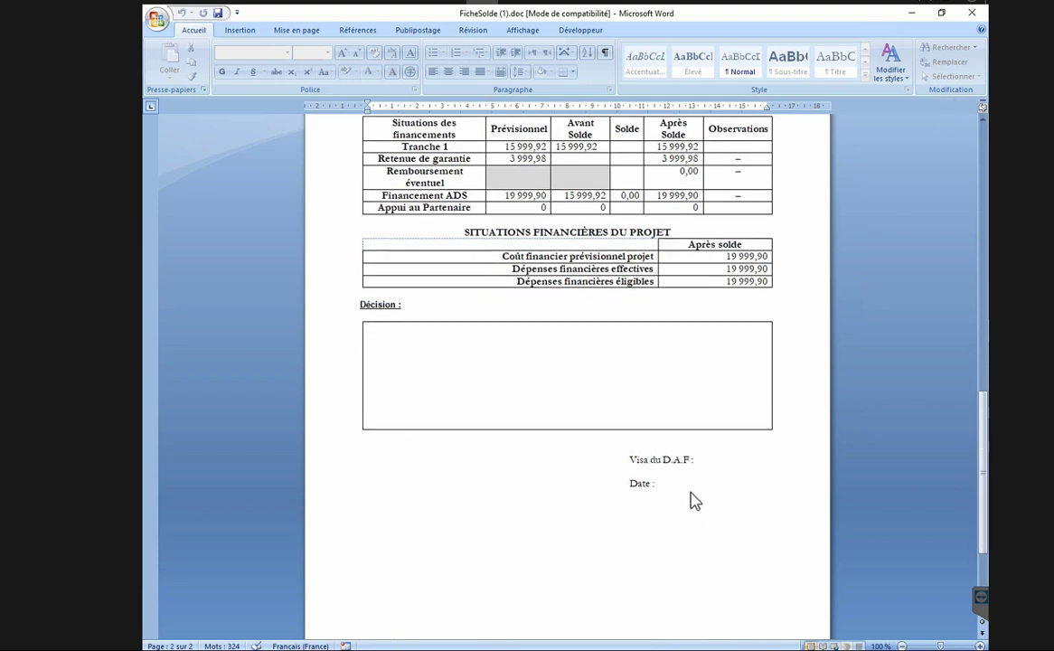
{"action": "scroll", "coordinate": [692, 501], "scroll_direction": "up", "scroll_amount": 10}
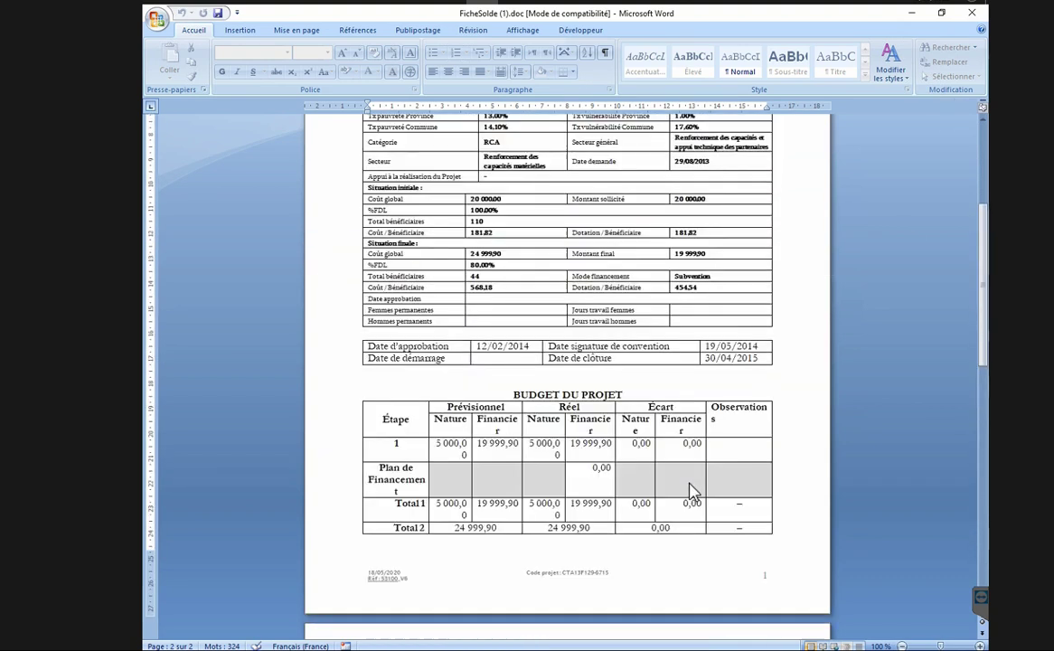
{"action": "scroll", "coordinate": [692, 492], "scroll_direction": "up", "scroll_amount": 3}
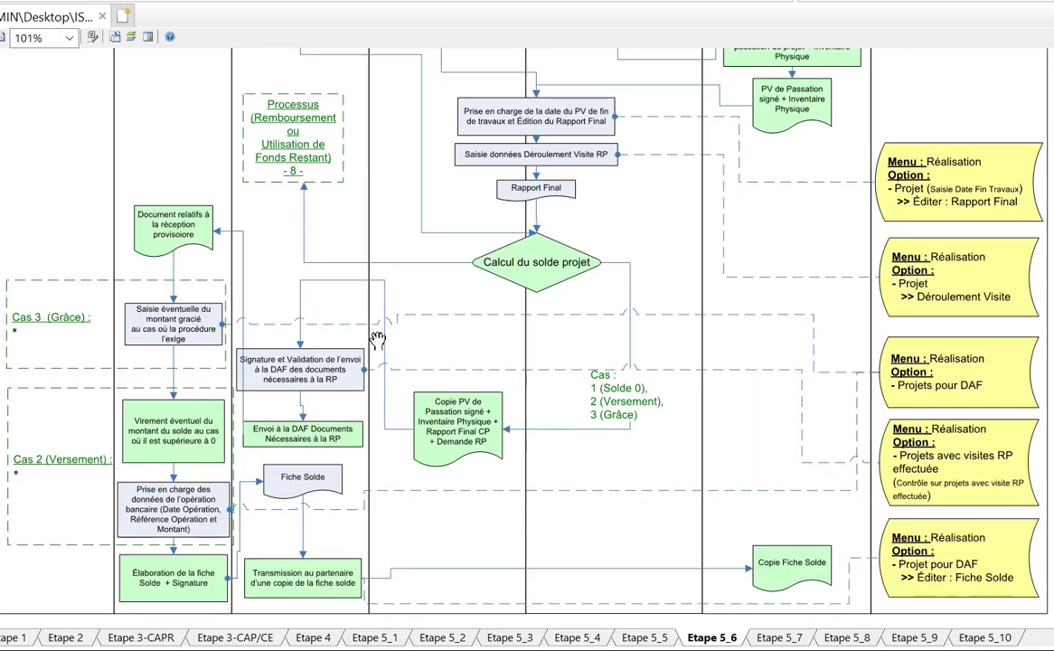
- Re-examine the Etape 5_6 diagram, covering the reception visits, Solde 0, Versement and Grâce cases, and the Fiche Solde's transmission to the partner
{"action": "scroll", "coordinate": [383, 456], "scroll_direction": "down", "scroll_amount": 1}
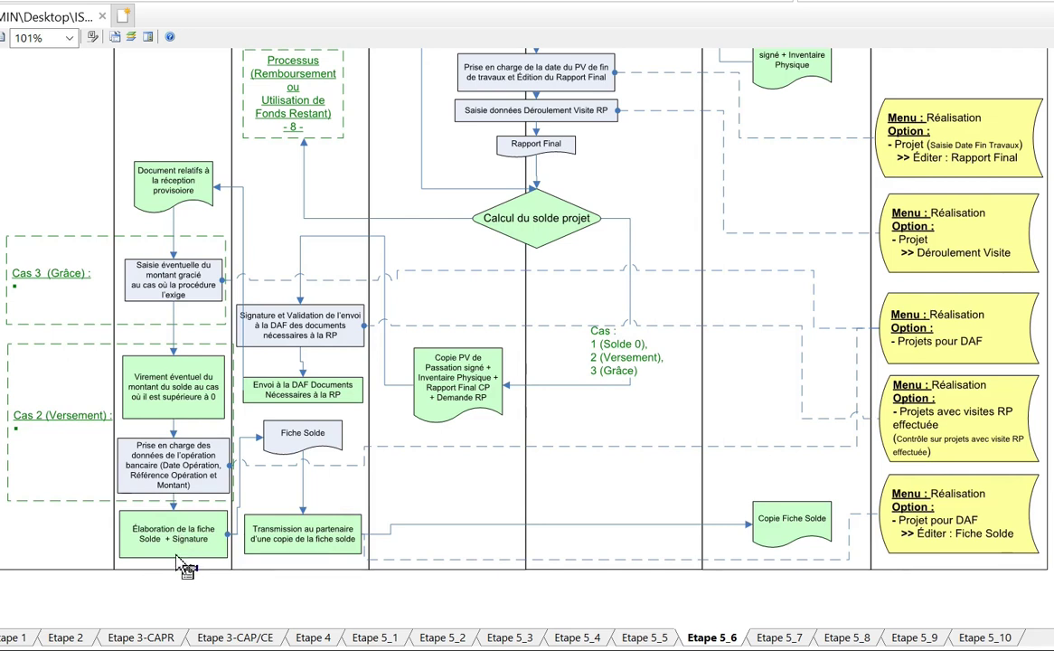
{"action": "scroll", "coordinate": [181, 562], "scroll_direction": "up", "scroll_amount": 3}
{"action": "scroll", "coordinate": [175, 553], "scroll_direction": "down", "scroll_amount": 4}
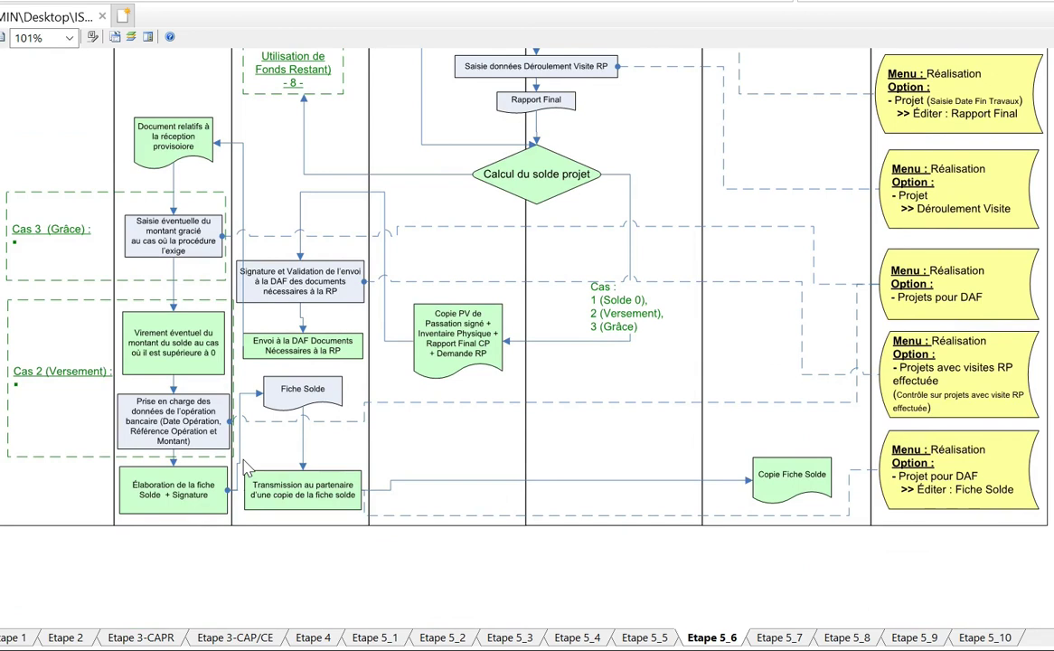
{"action": "scroll", "coordinate": [248, 467], "scroll_direction": "up", "scroll_amount": 2}
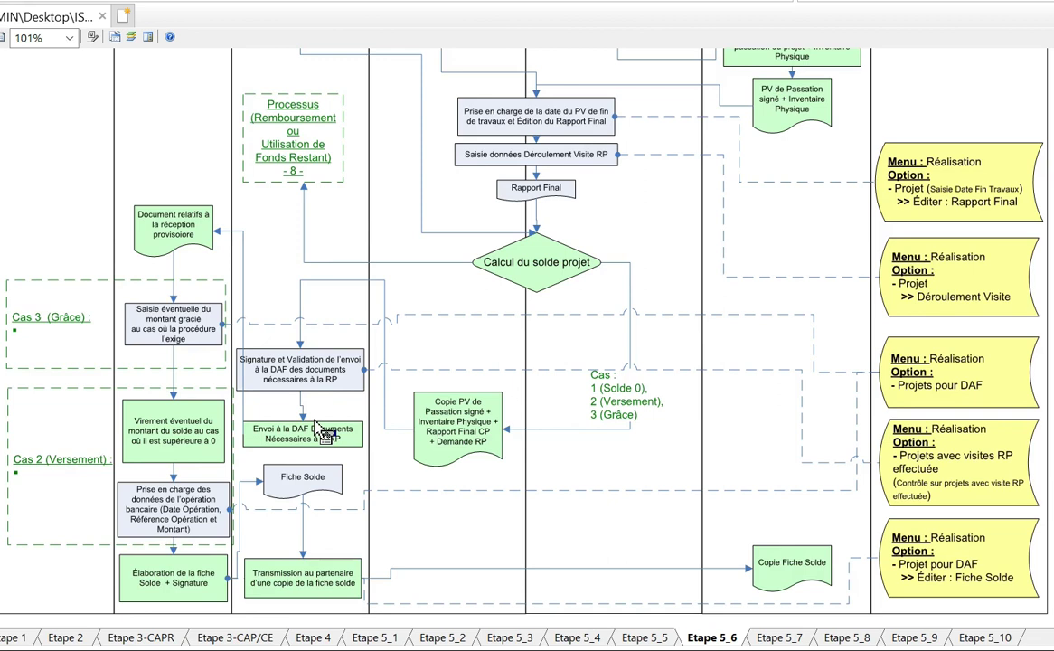
{"action": "scroll", "coordinate": [309, 407], "scroll_direction": "up", "scroll_amount": 5}
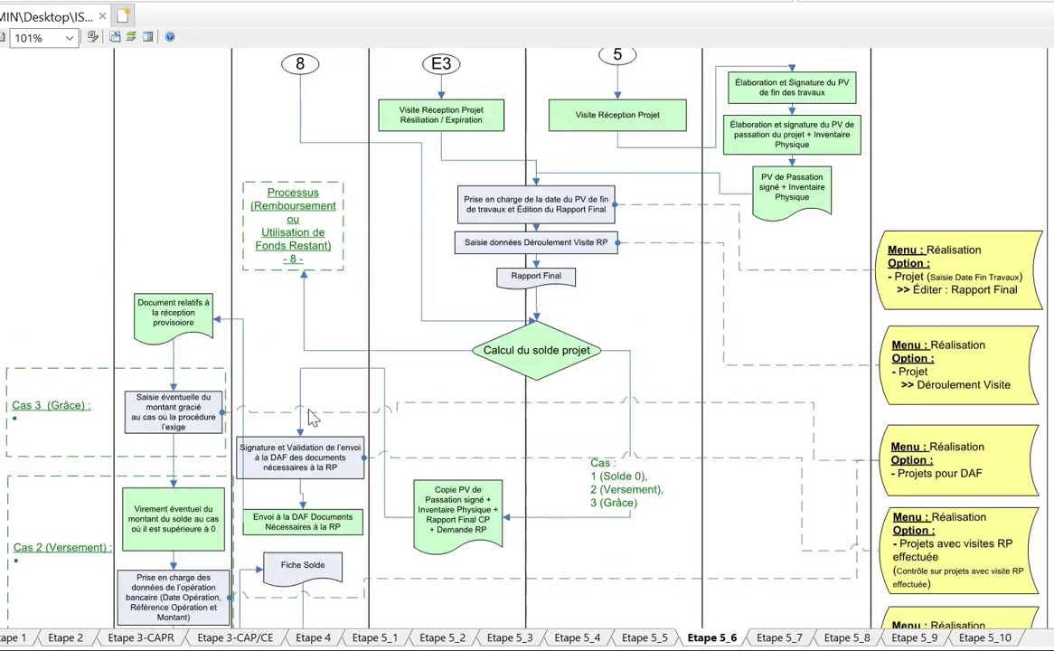
{"action": "scroll", "coordinate": [308, 407], "scroll_direction": "down", "scroll_amount": 8}
{"action": "scroll", "coordinate": [308, 407], "scroll_direction": "up", "scroll_amount": 2}
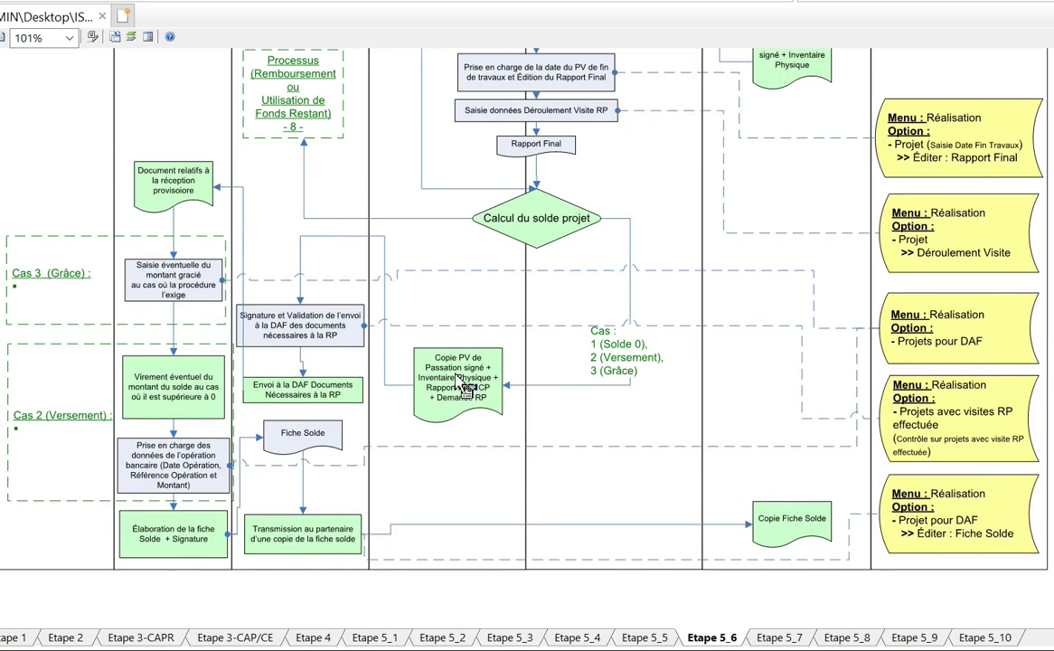
{"action": "scroll", "coordinate": [370, 452], "scroll_direction": "up", "scroll_amount": 2}
{"action": "scroll", "coordinate": [208, 144], "scroll_direction": "up", "scroll_amount": 4}
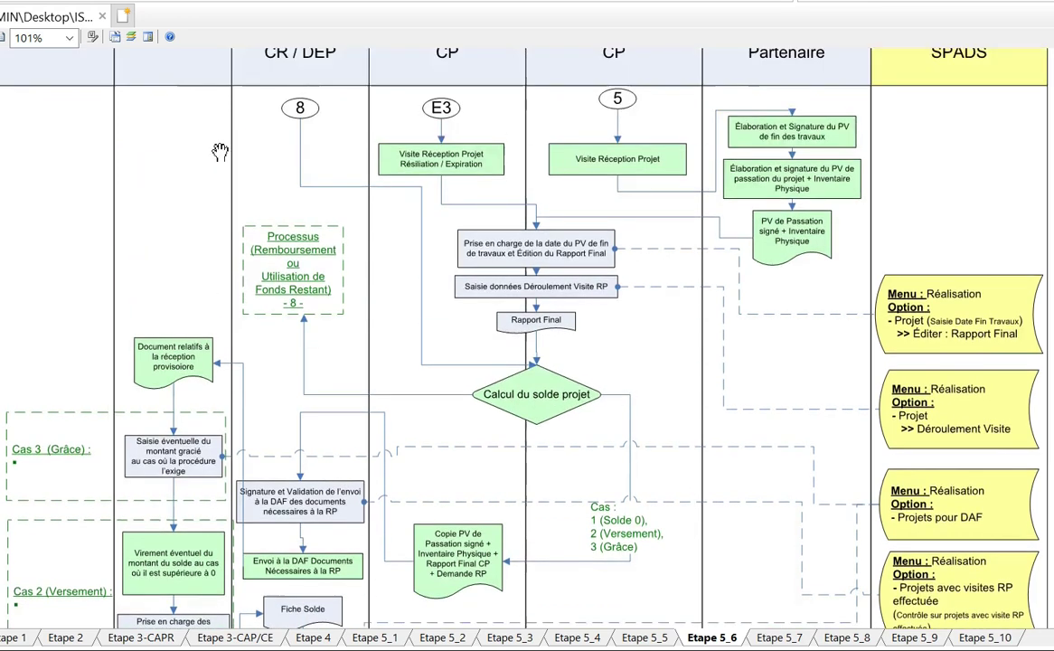
{"action": "scroll", "coordinate": [399, 352], "scroll_direction": "down", "scroll_amount": 5}
{"action": "scroll", "coordinate": [399, 352], "scroll_direction": "down", "scroll_amount": 6}
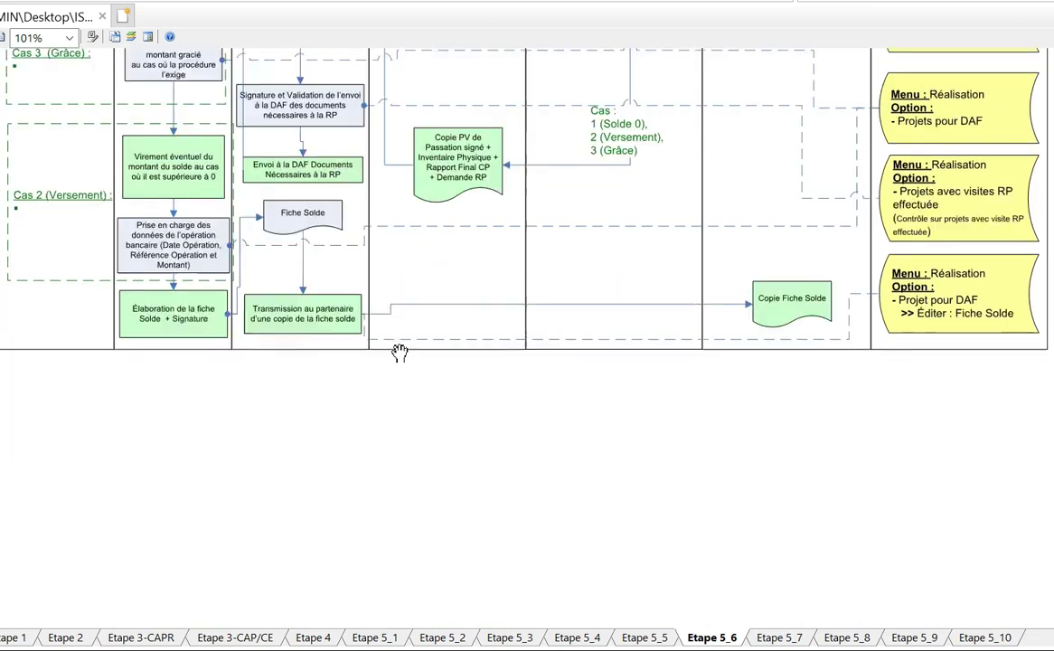
{"action": "scroll", "coordinate": [399, 353], "scroll_direction": "up", "scroll_amount": 4}
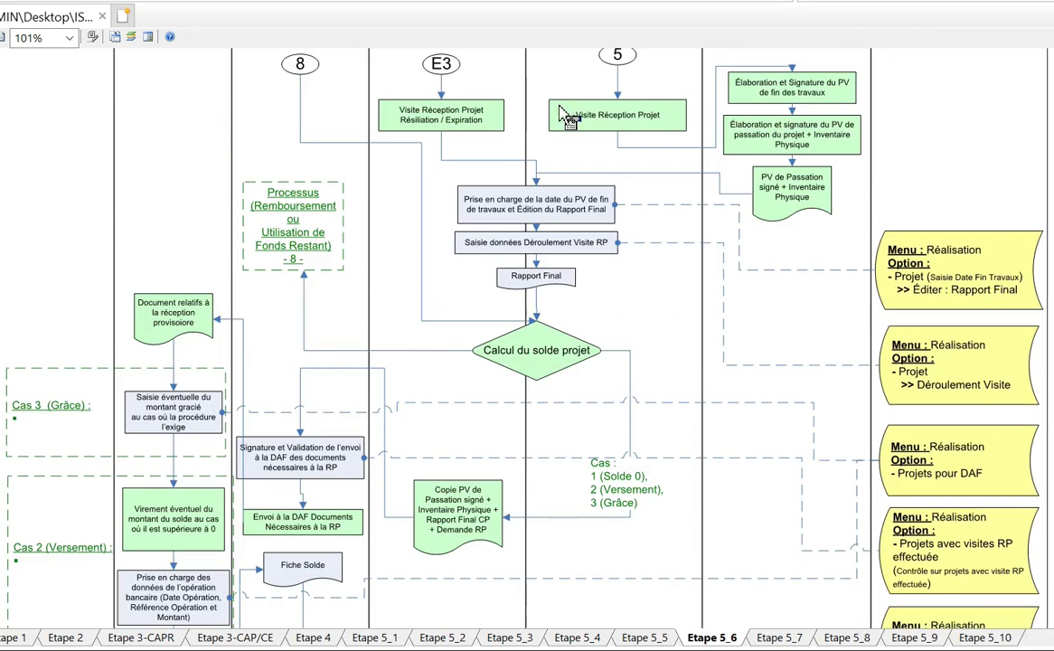
- Open page Etape 5_7 and review the Réalisation 7 flow for reception with reuse or reimbursement of remaining funds
{"action": "left_click", "coordinate": [779, 638]}
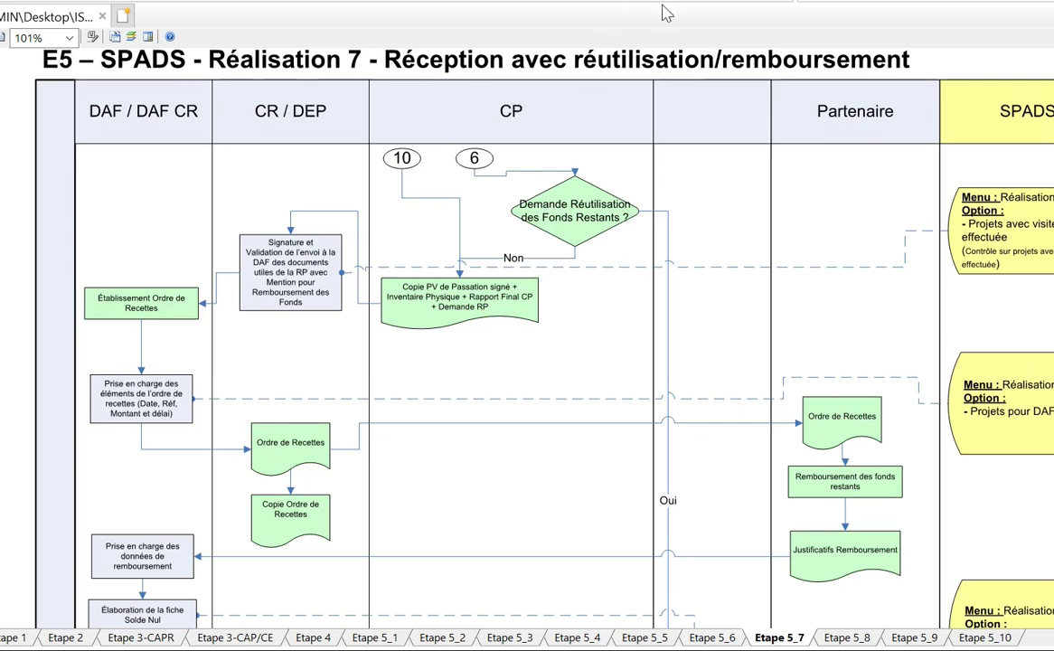
{"action": "scroll", "coordinate": [272, 298], "scroll_direction": "down", "scroll_amount": 5}
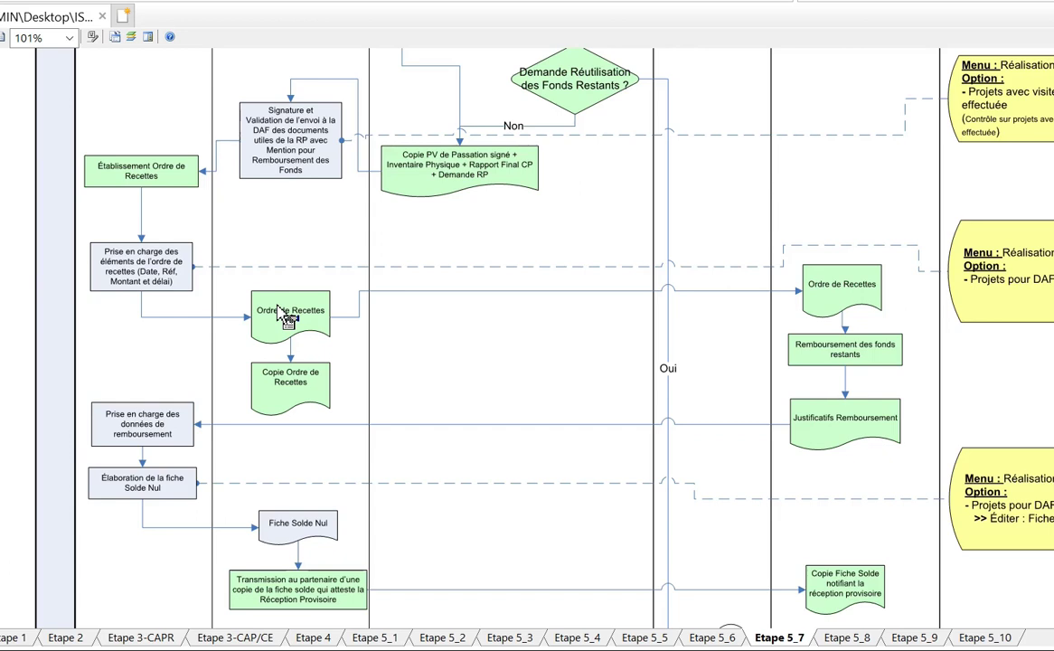
{"action": "scroll", "coordinate": [379, 412], "scroll_direction": "up", "scroll_amount": 2}
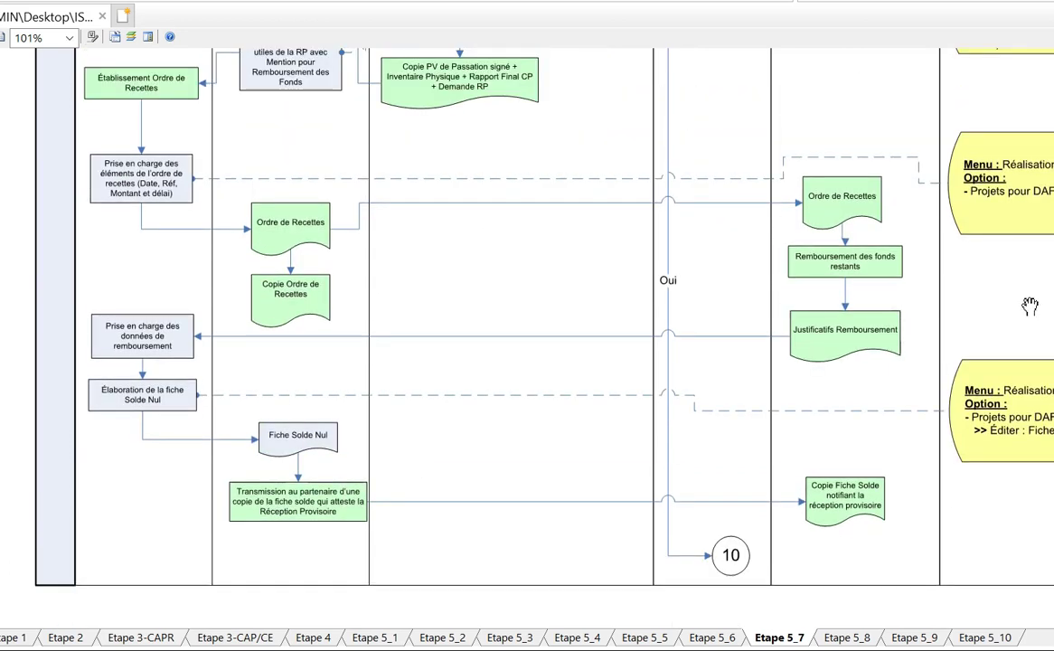
{"action": "scroll", "coordinate": [1036, 446], "scroll_direction": "up", "scroll_amount": 3}
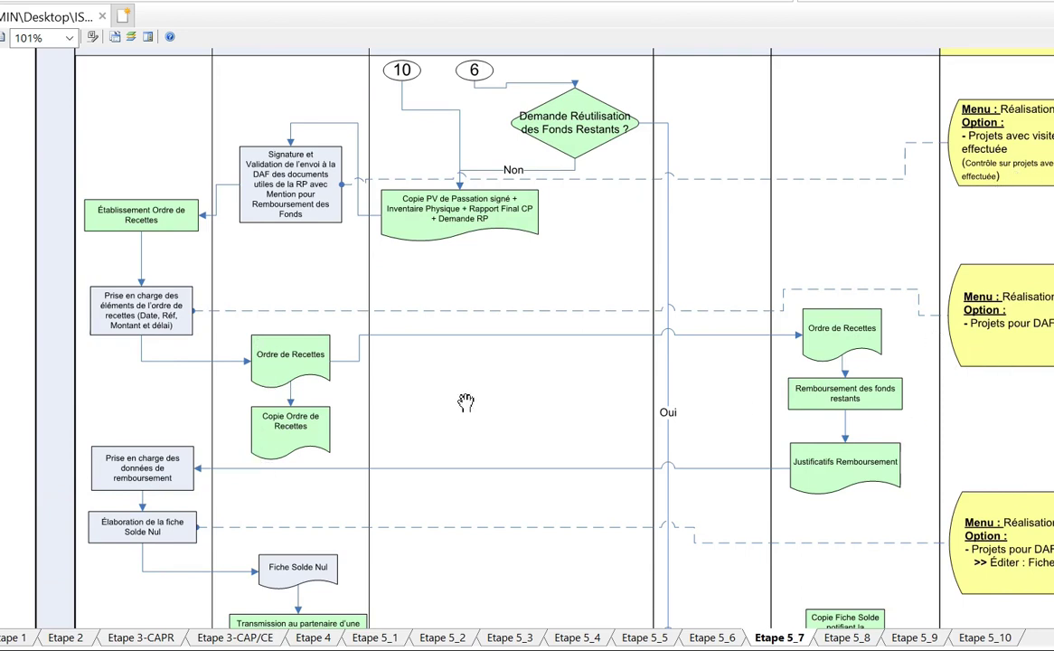
{"action": "scroll", "coordinate": [463, 333], "scroll_direction": "up", "scroll_amount": 4}
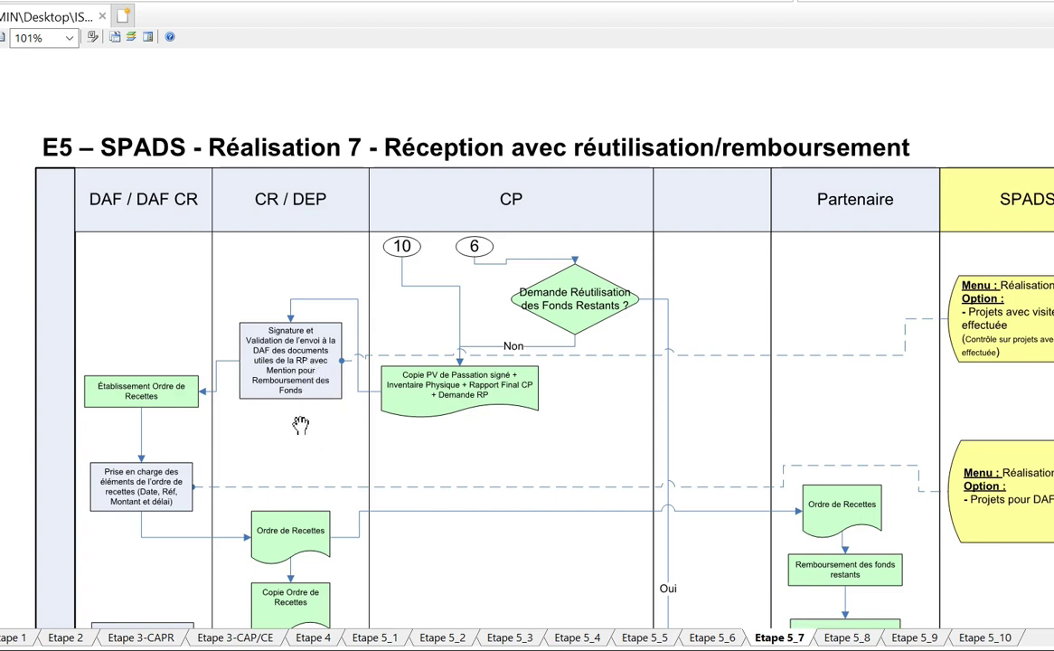
{"action": "scroll", "coordinate": [170, 432], "scroll_direction": "down", "scroll_amount": 1}
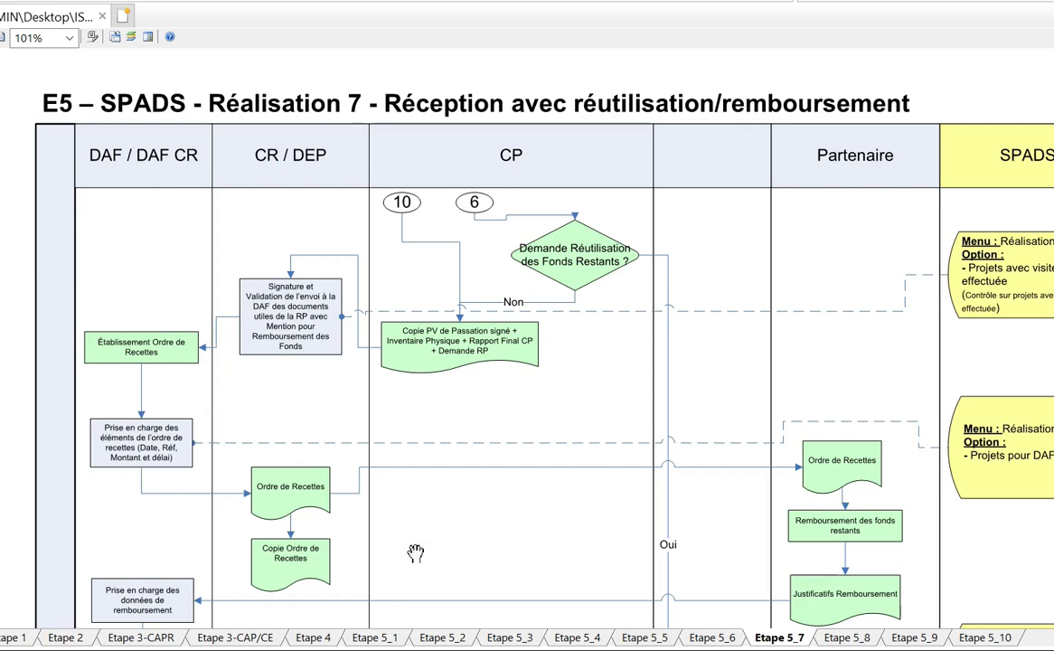
{"action": "scroll", "coordinate": [287, 488], "scroll_direction": "down", "scroll_amount": 5}
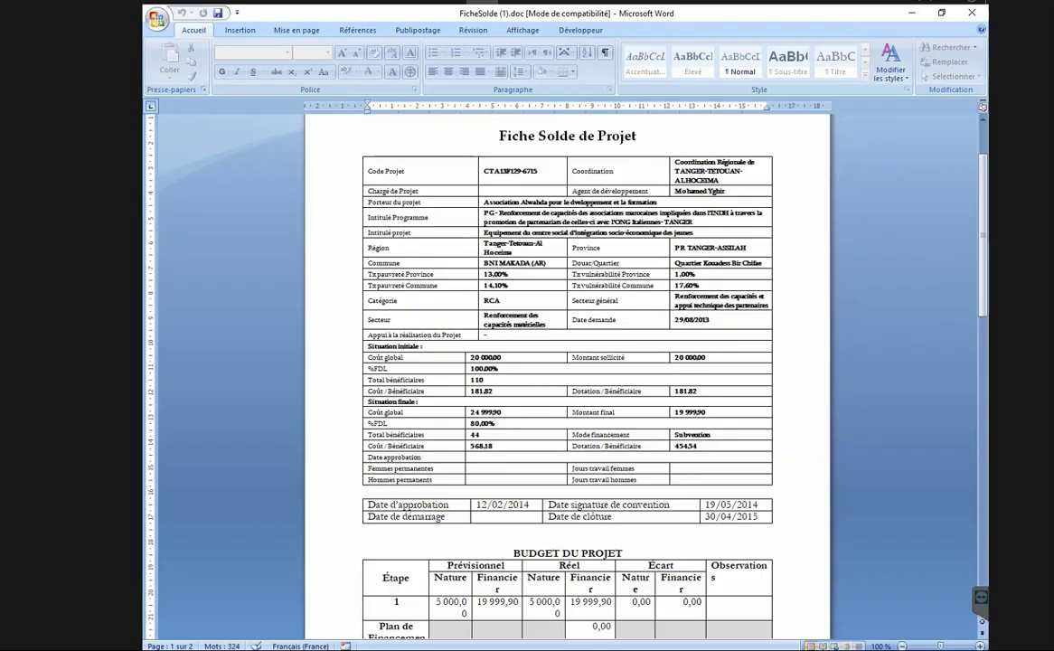
- Minimize the Fiche Solde document and download list, view project 6715's reimbursement data and try to modify the record
{"action": "left_click", "coordinate": [539, 515]}
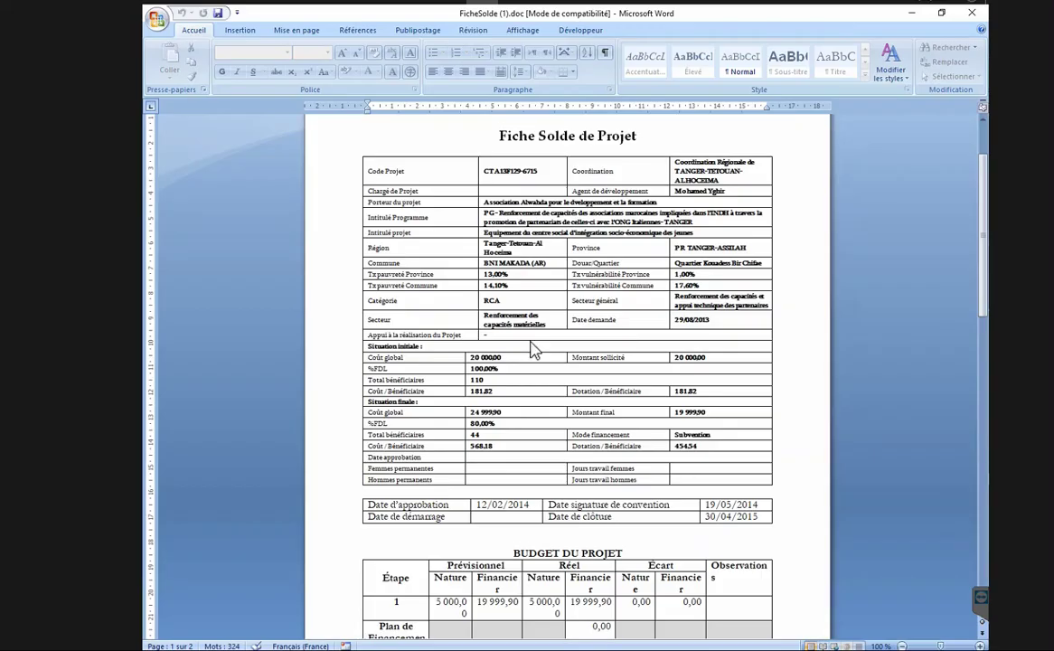
{"action": "left_click", "coordinate": [910, 14]}
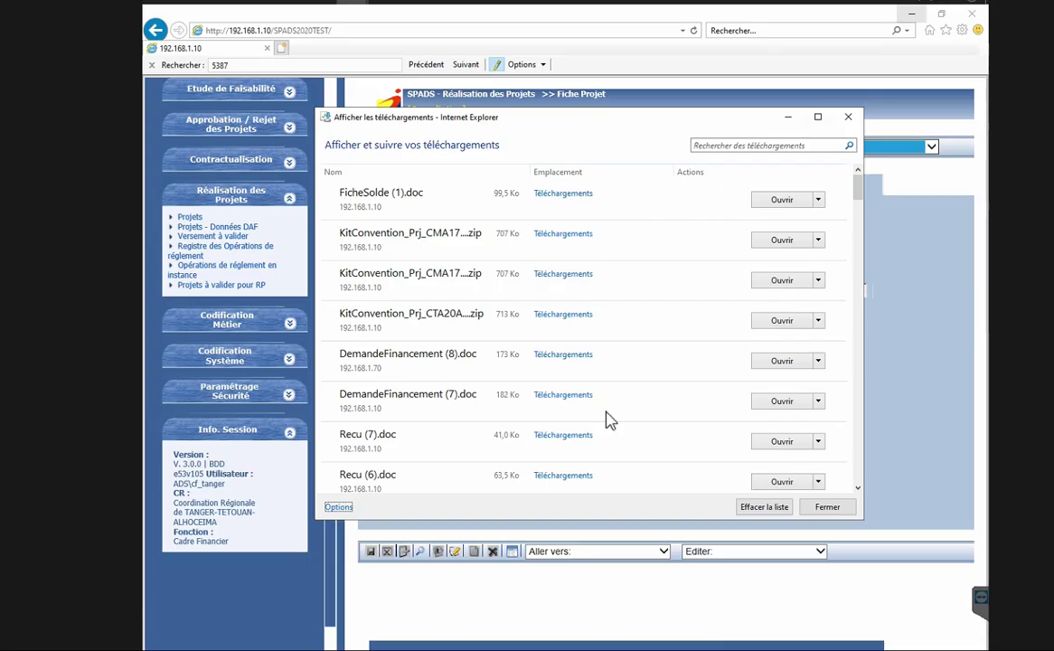
{"action": "left_click", "coordinate": [788, 119]}
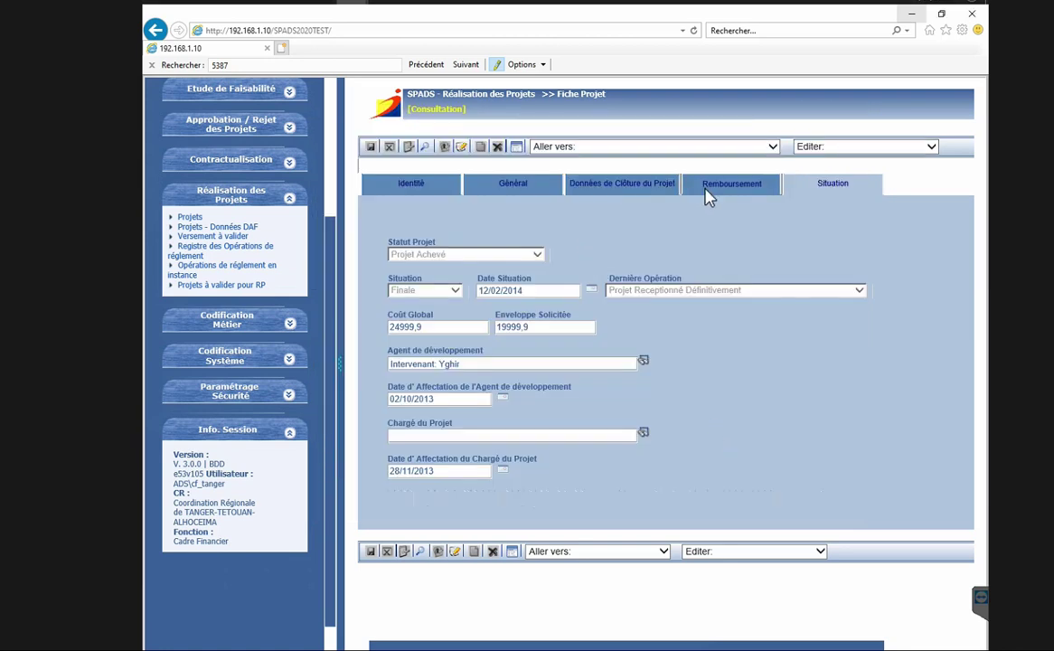
{"action": "left_click", "coordinate": [710, 185]}
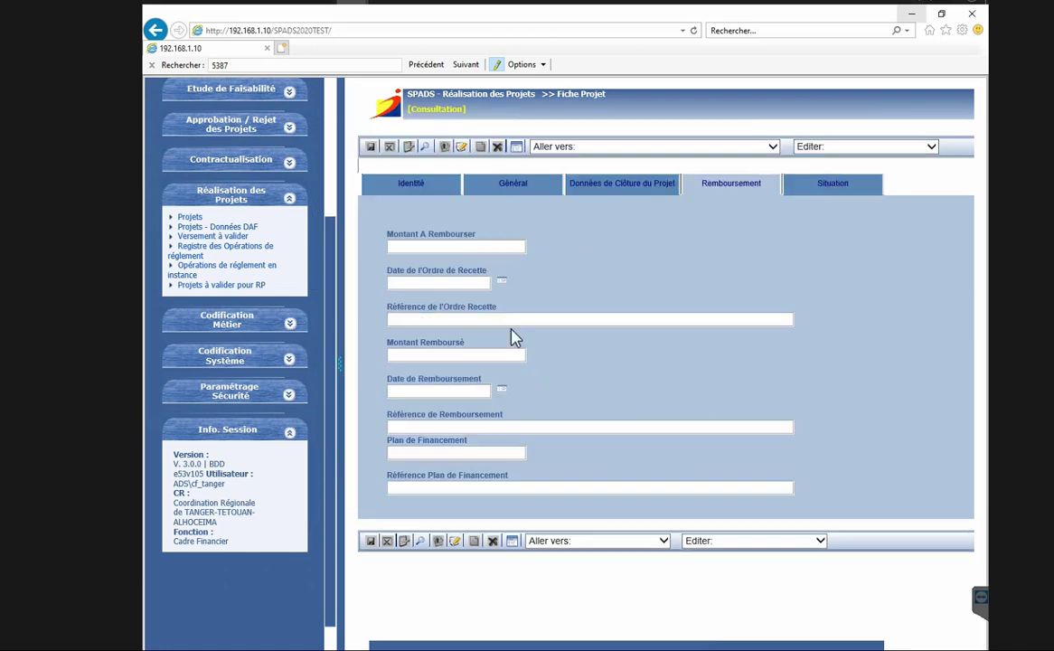
{"action": "left_click", "coordinate": [462, 150]}
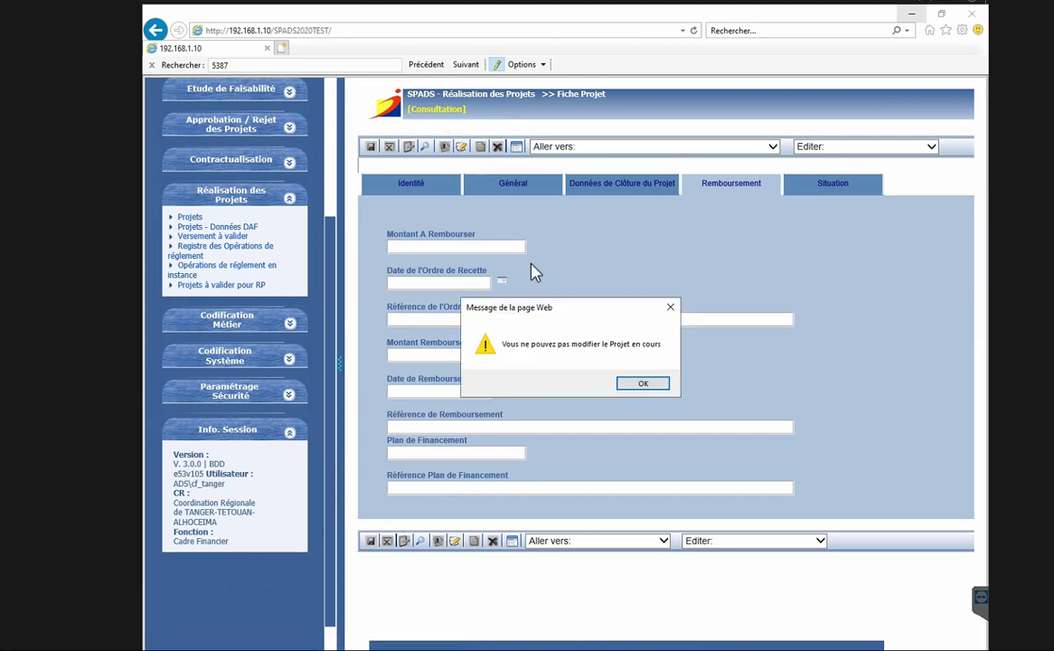
{"action": "left_click", "coordinate": [642, 384]}
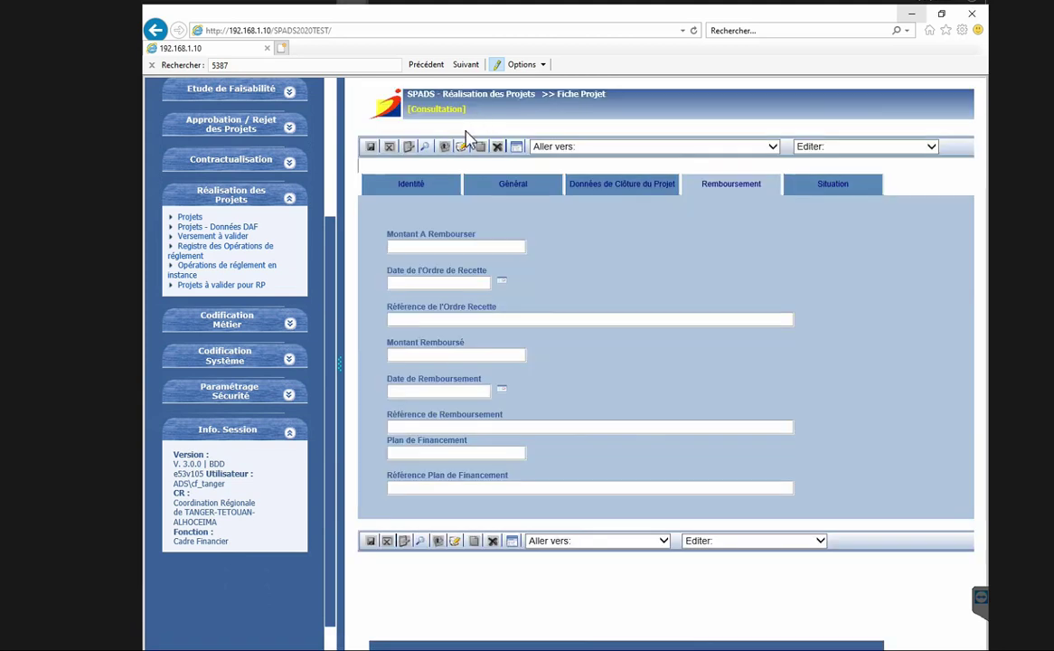
- Return to the project list, open project 6711's record and display its reimbursement data
{"action": "left_click", "coordinate": [515, 150]}
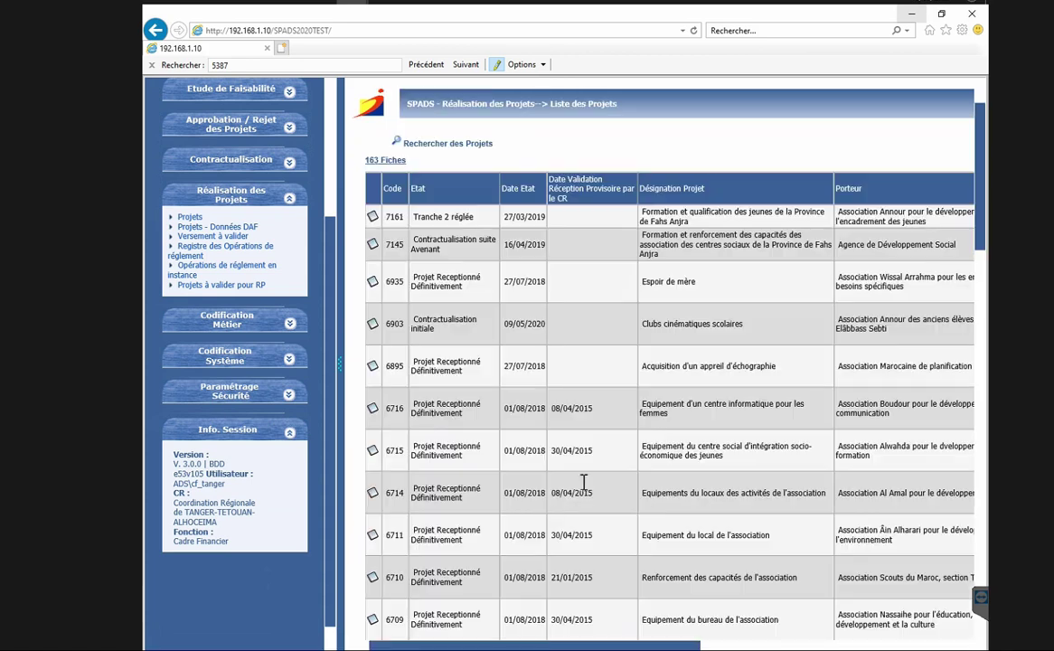
{"action": "left_click", "coordinate": [371, 535]}
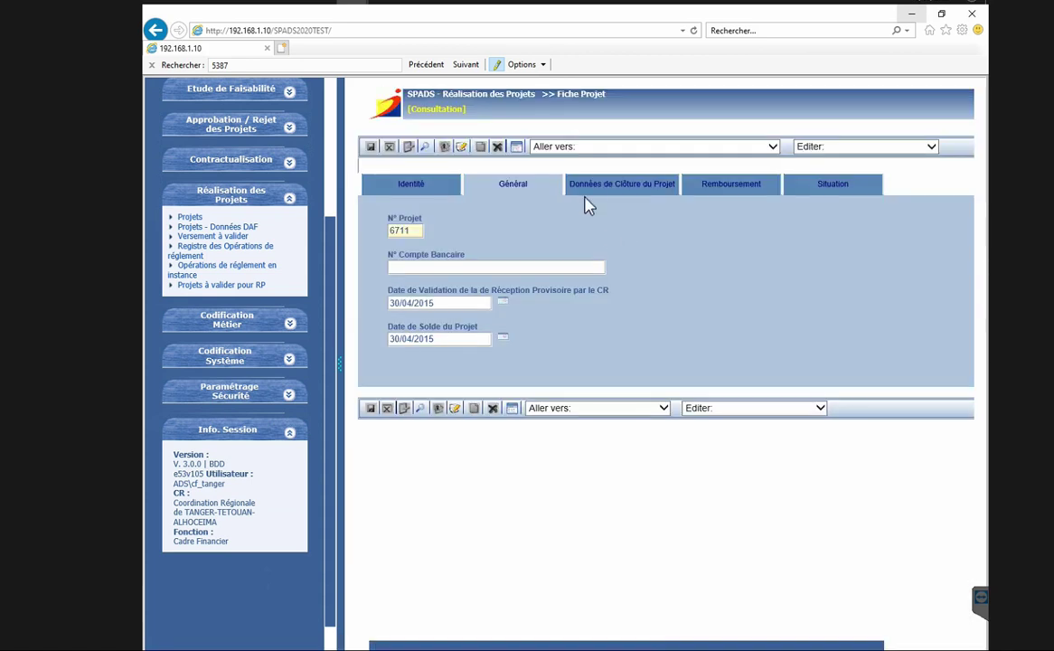
{"action": "left_click", "coordinate": [693, 186]}
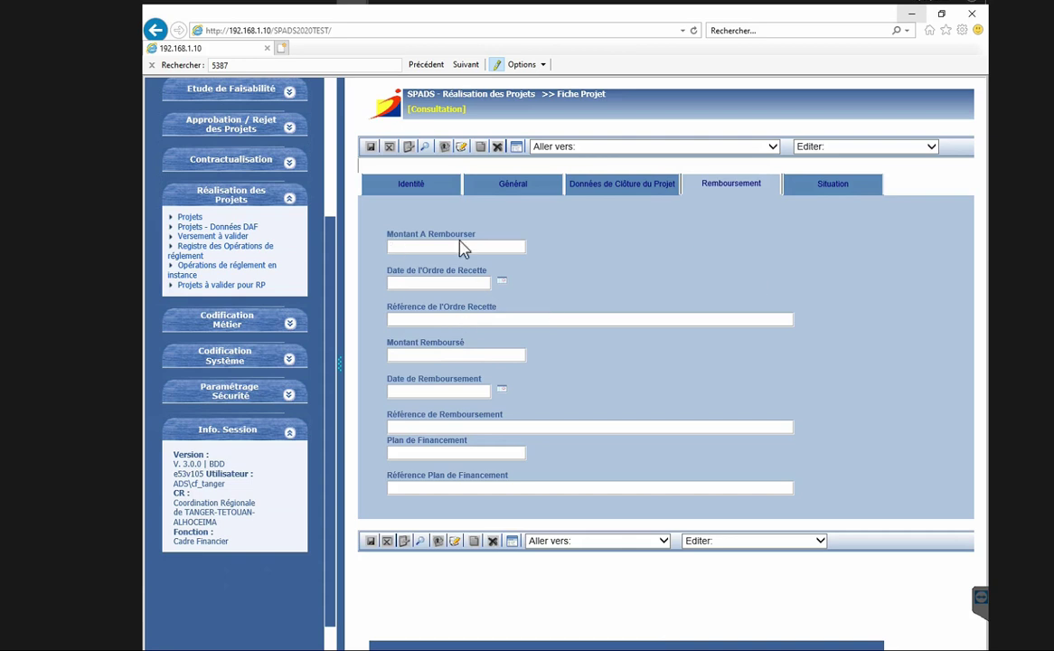
- Try to modify project 6711's record, dismiss the message and return to the project list
{"action": "left_click", "coordinate": [411, 146]}
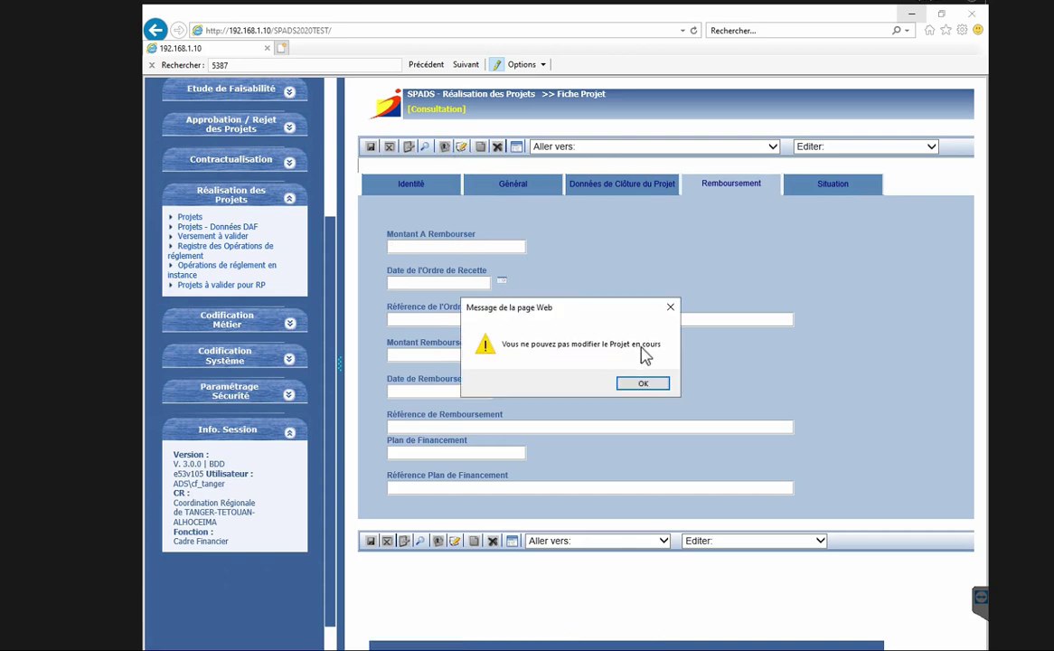
{"action": "left_click", "coordinate": [643, 383]}
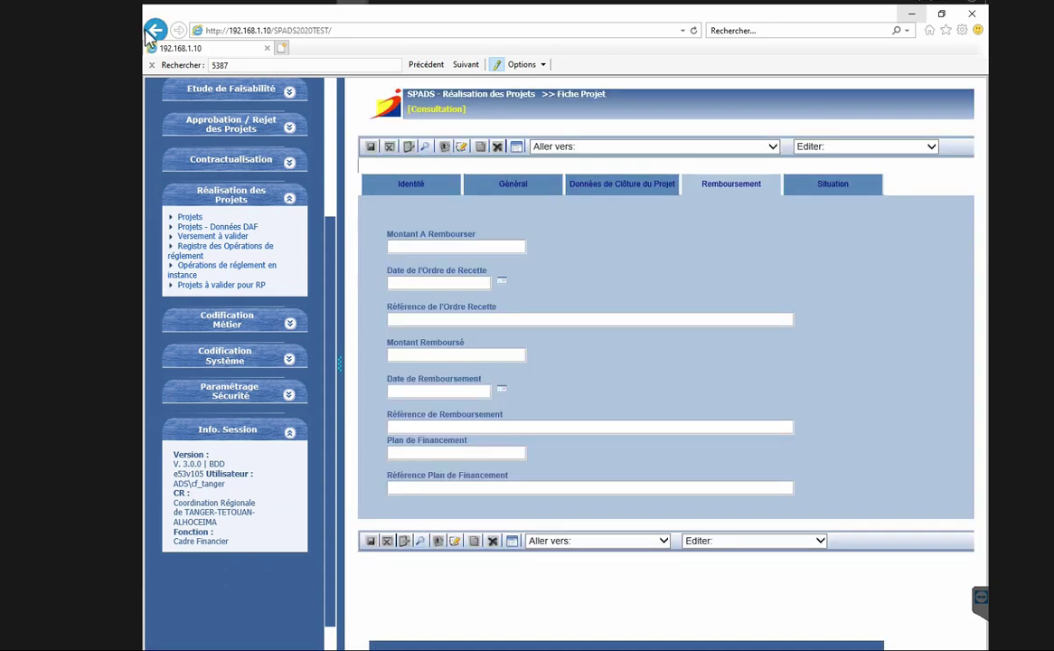
{"action": "left_click", "coordinate": [153, 31]}
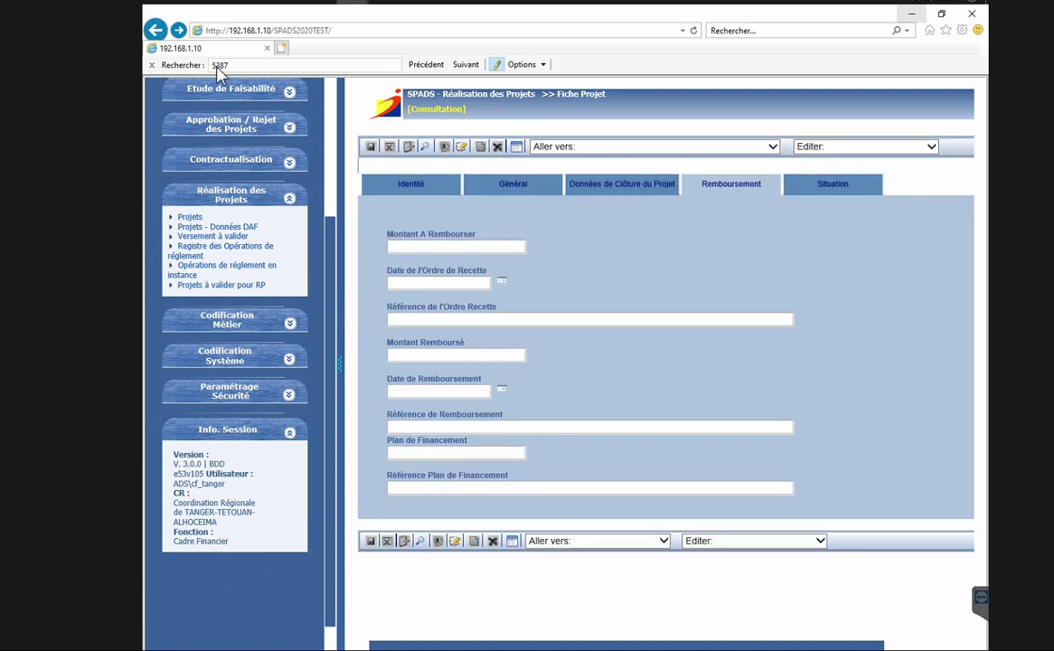
{"action": "left_click", "coordinate": [151, 30]}
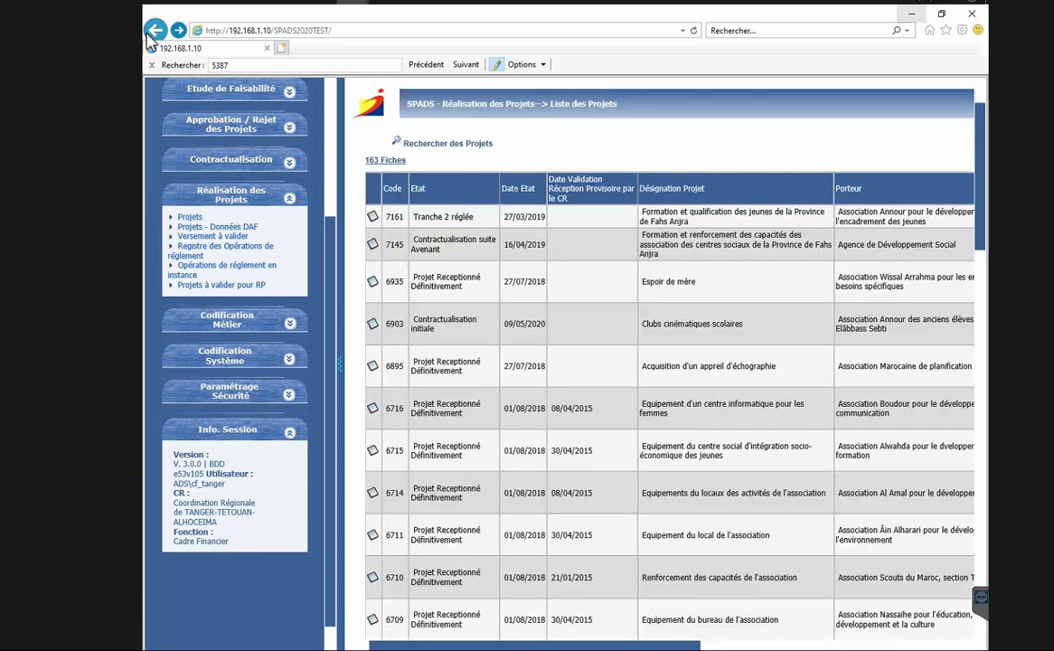
- Open project 7145's record, display its reimbursement data and switch the record to edit mode
{"action": "left_click", "coordinate": [373, 246]}
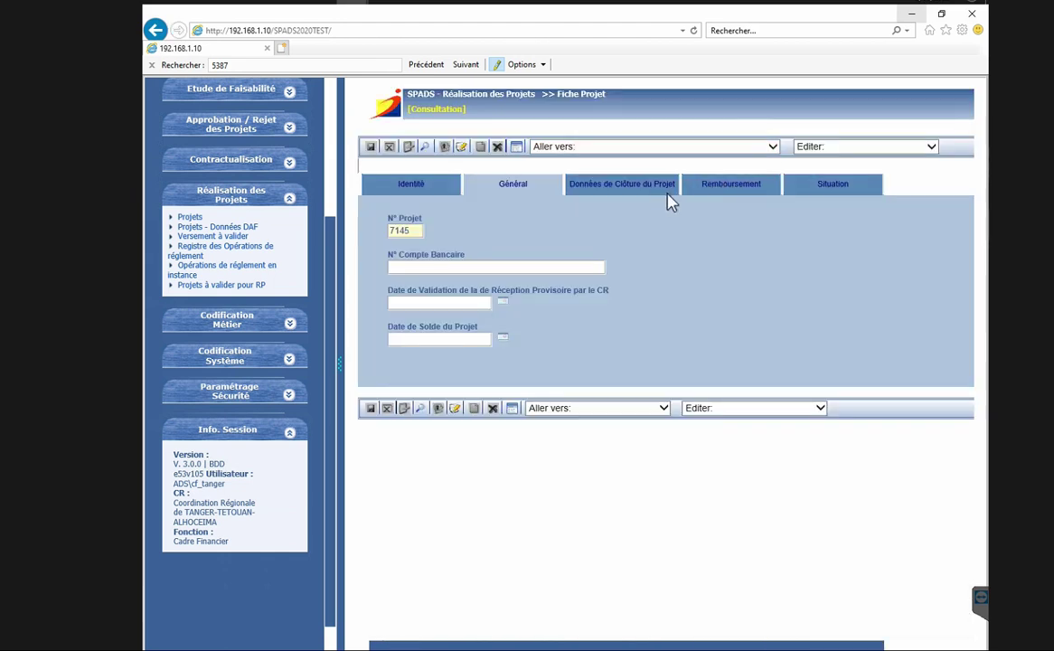
{"action": "left_click", "coordinate": [718, 186]}
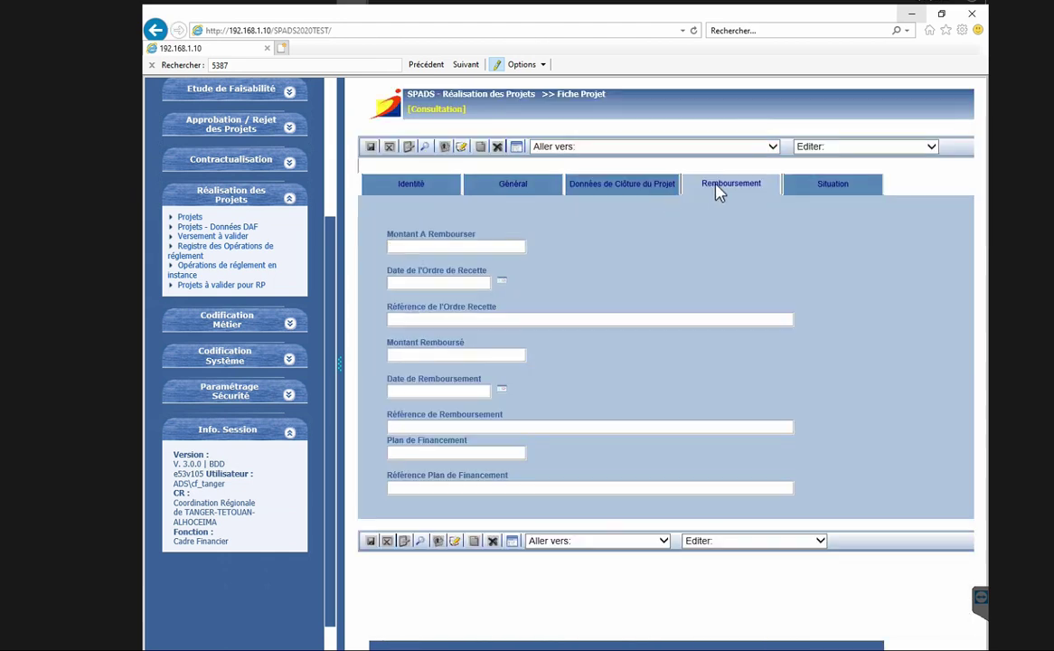
{"action": "left_click", "coordinate": [461, 147]}
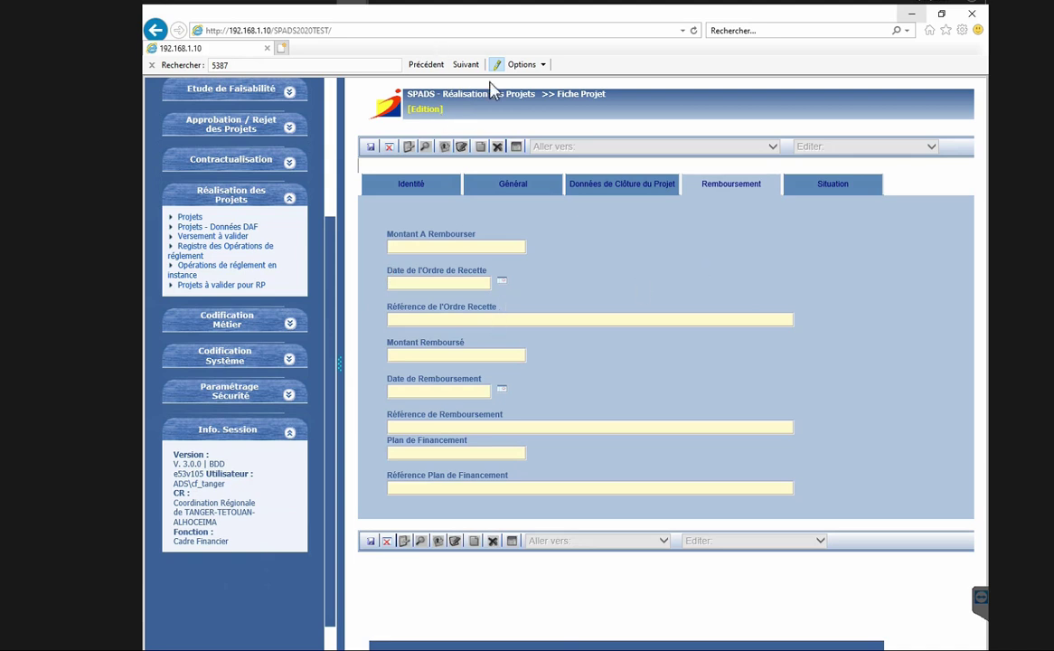
- Review project 7145's general and identity data, including the bank account and Date de Solde du Projet fields
{"action": "left_click", "coordinate": [503, 180]}
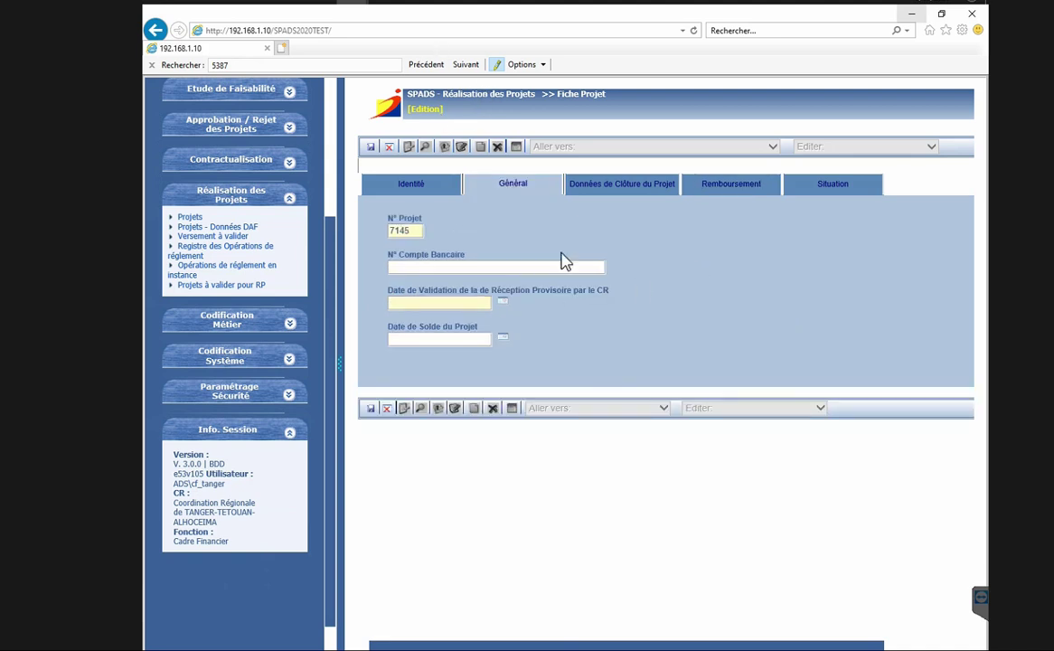
{"action": "left_click", "coordinate": [440, 188]}
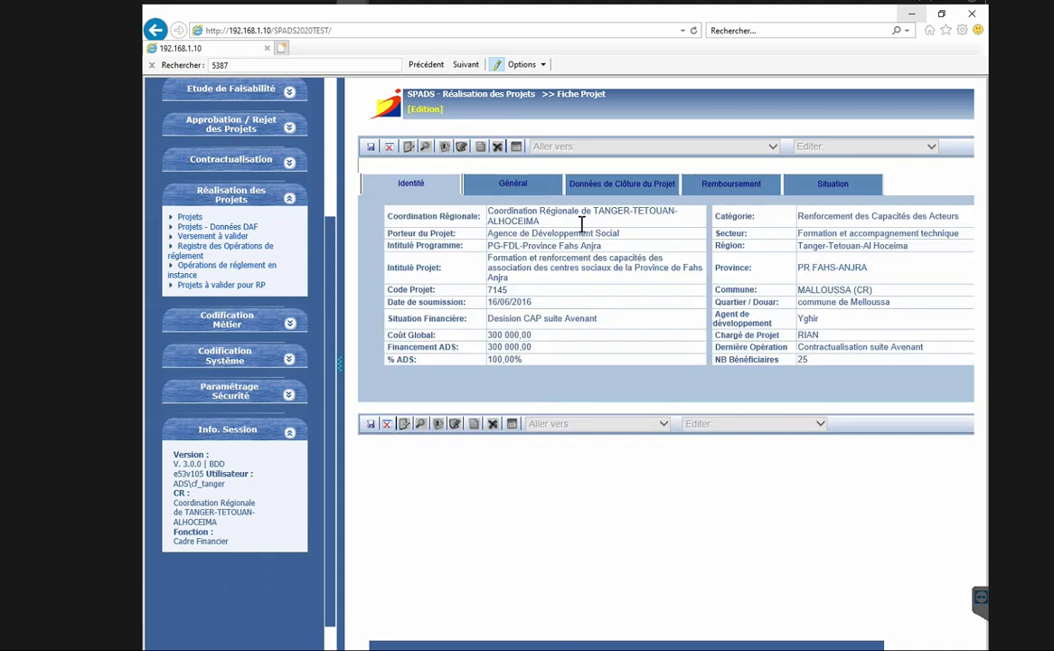
{"action": "left_click", "coordinate": [537, 188]}
{"action": "left_click", "coordinate": [452, 268]}
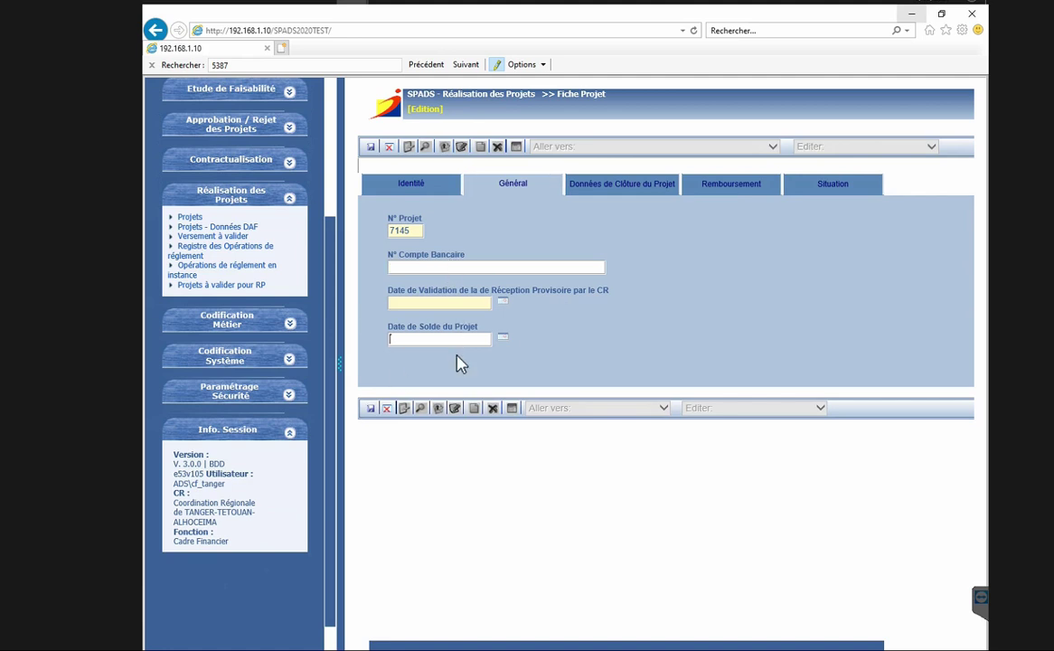
- Return to the project list, open project 6716's record and check its provisional reception validation date and Solde date
{"action": "right_click", "coordinate": [157, 33]}
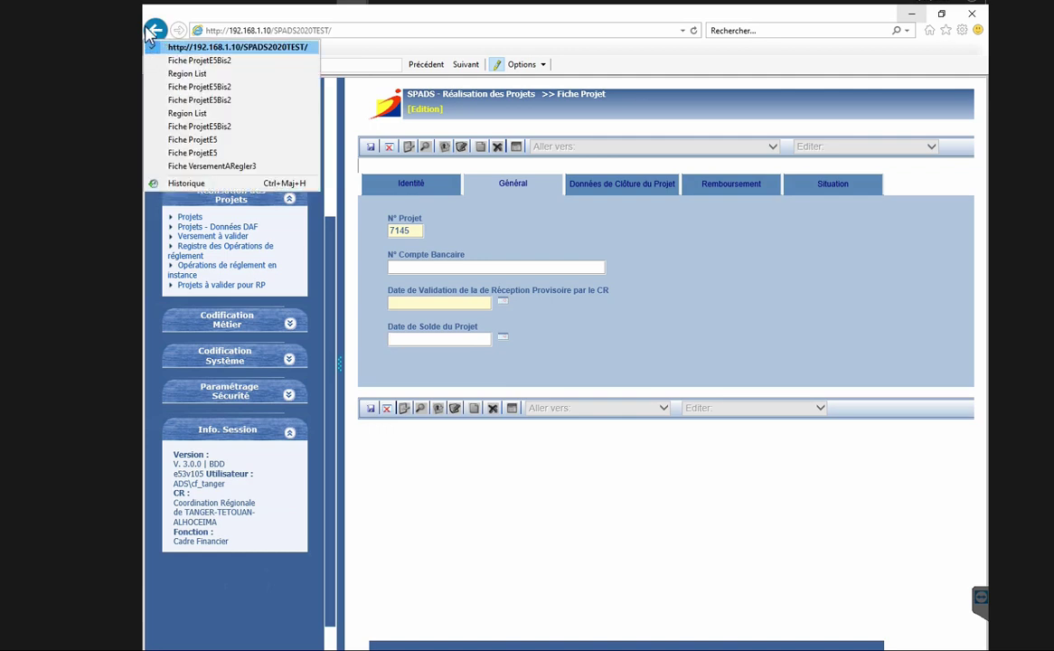
{"action": "left_click", "coordinate": [155, 31]}
{"action": "left_click", "coordinate": [156, 30]}
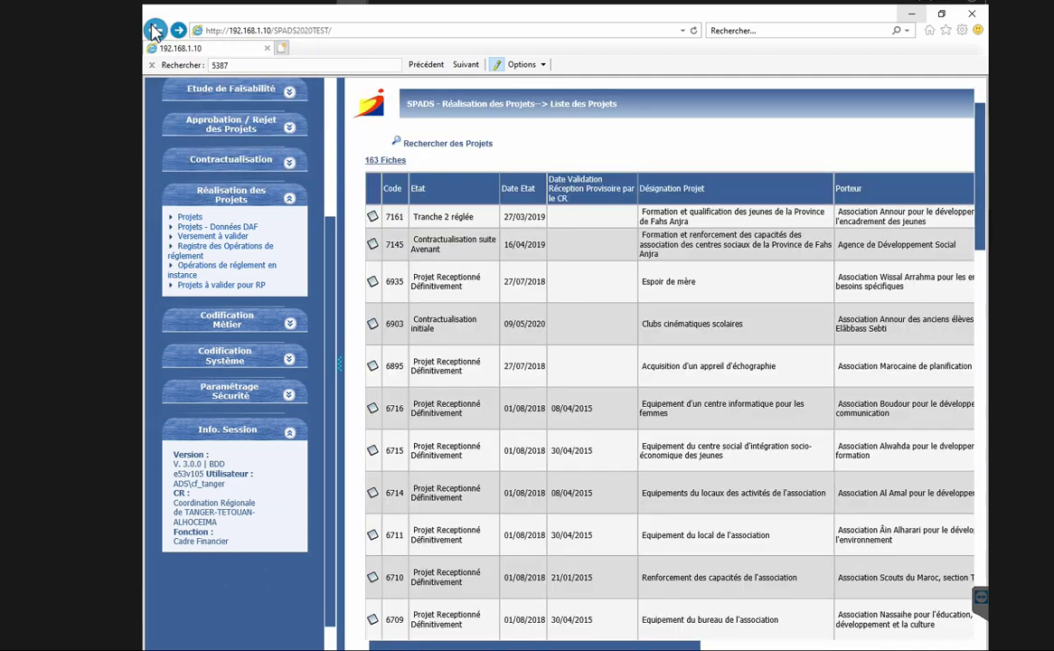
{"action": "left_click", "coordinate": [372, 409]}
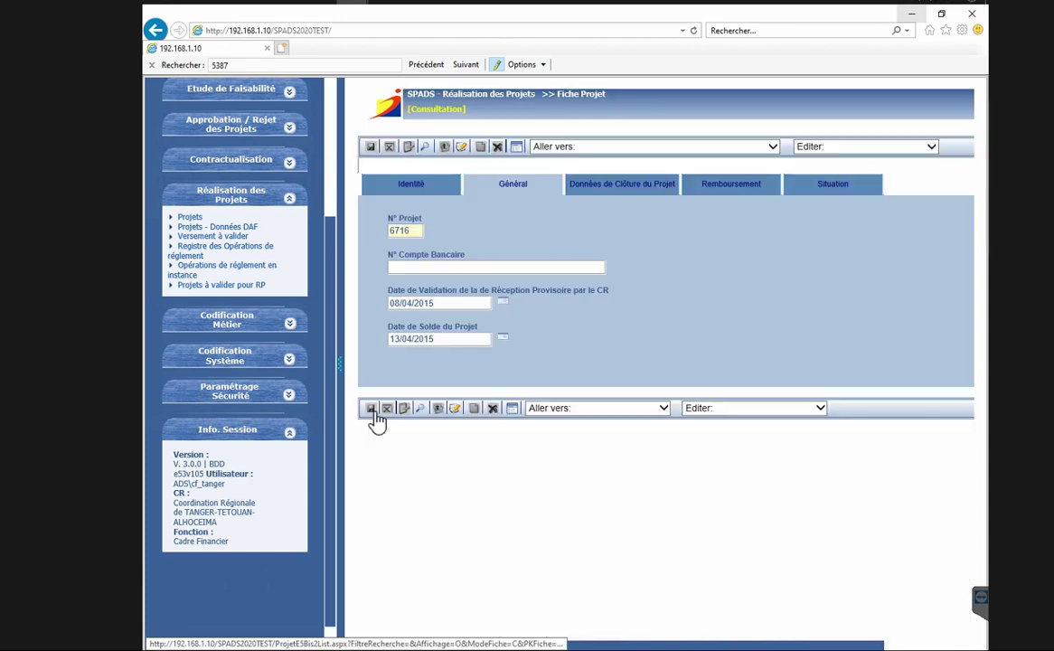
{"action": "left_click_drag", "start_coordinate": [444, 303], "coordinate": [391, 303]}
{"action": "left_click", "coordinate": [456, 338]}
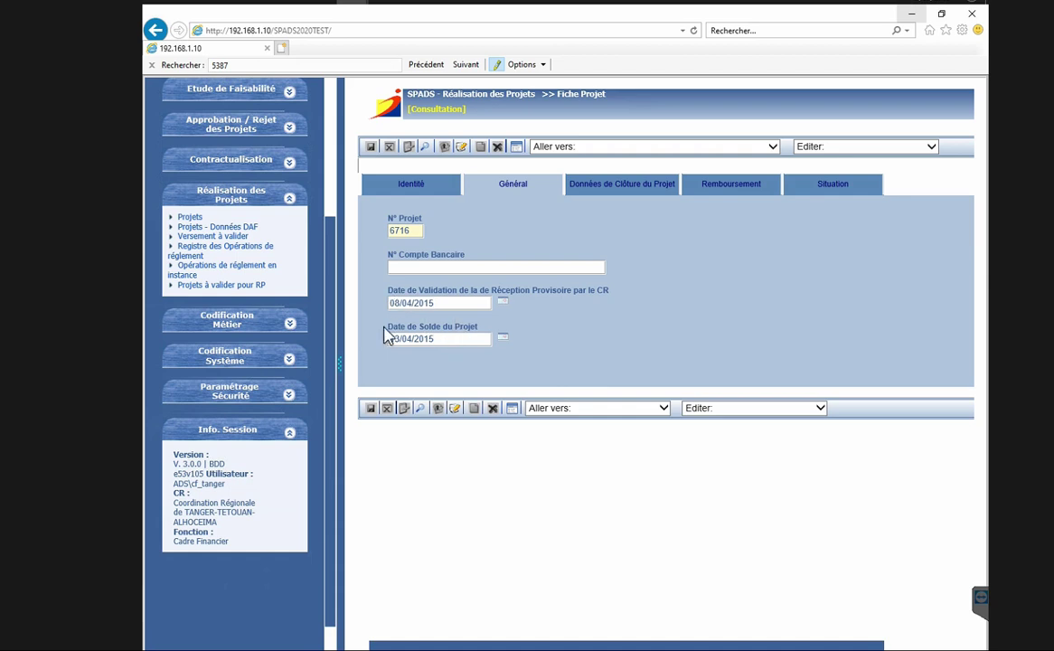
- Display project 6716's reimbursement data and go back to the project list
{"action": "left_click", "coordinate": [734, 184]}
{"action": "left_click", "coordinate": [156, 30]}
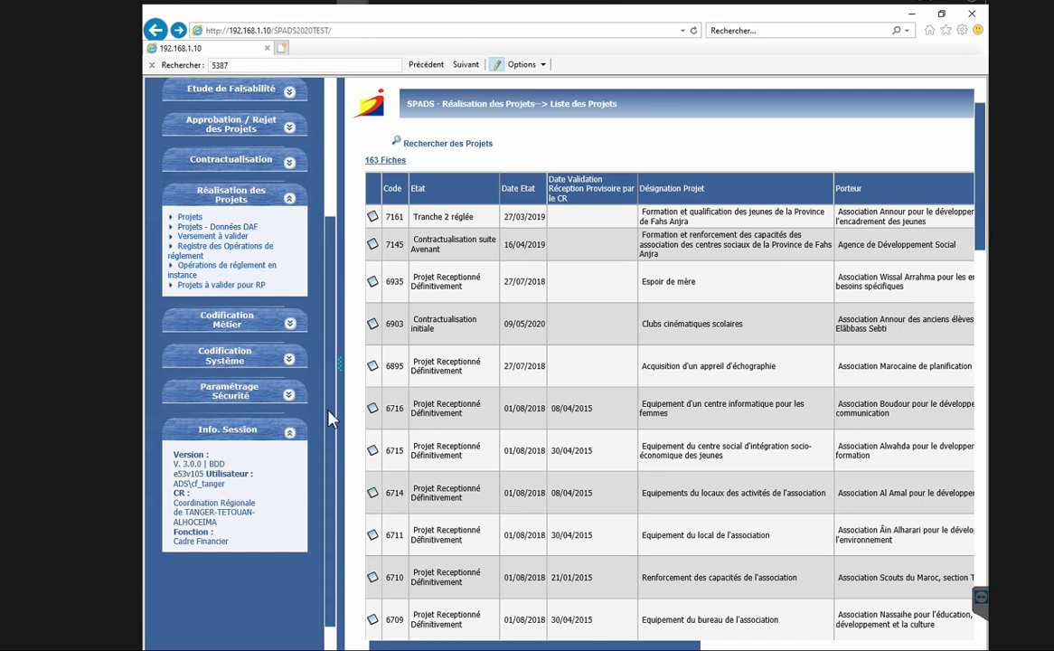
{"action": "left_click_drag", "start_coordinate": [330, 418], "coordinate": [332, 294]}
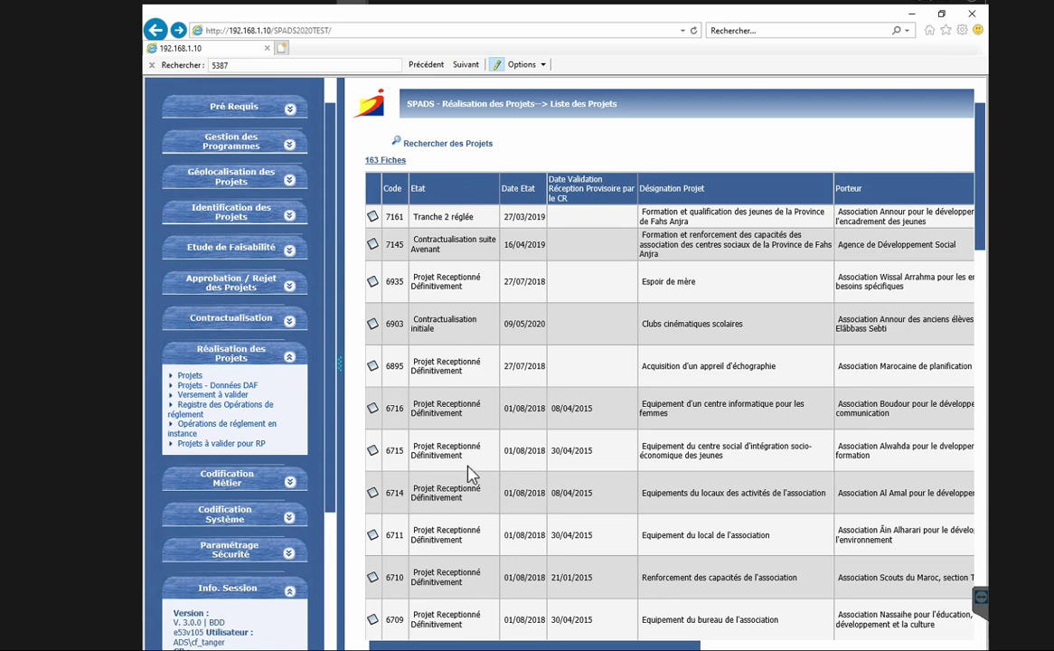